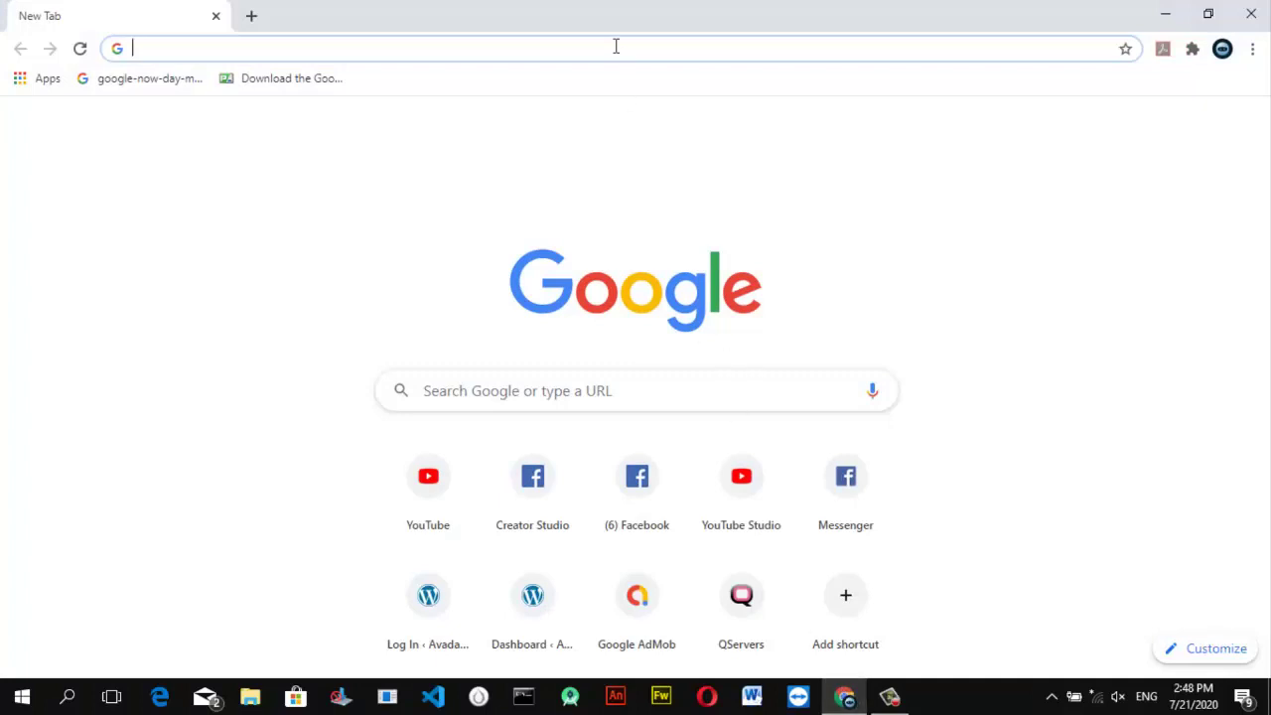
- Load facebook.com in Chrome and reload it to bring up the News Feed
type("face")
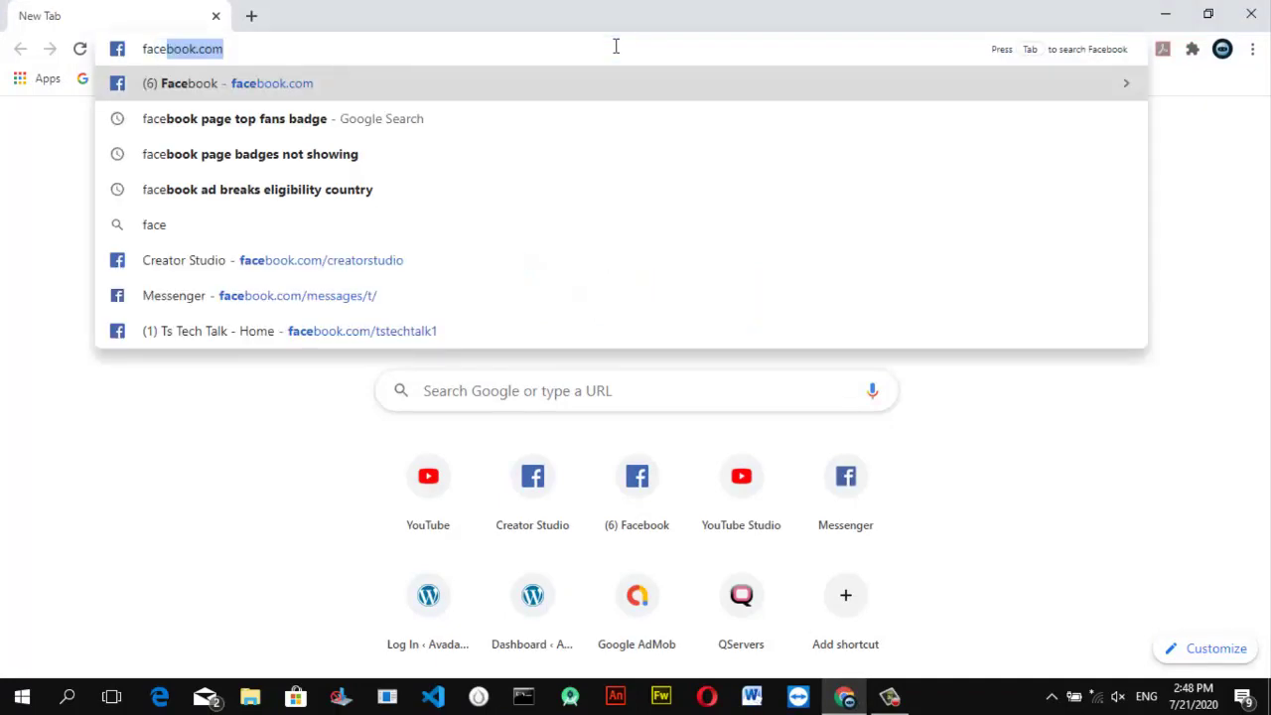
key("Right")
key("Return")
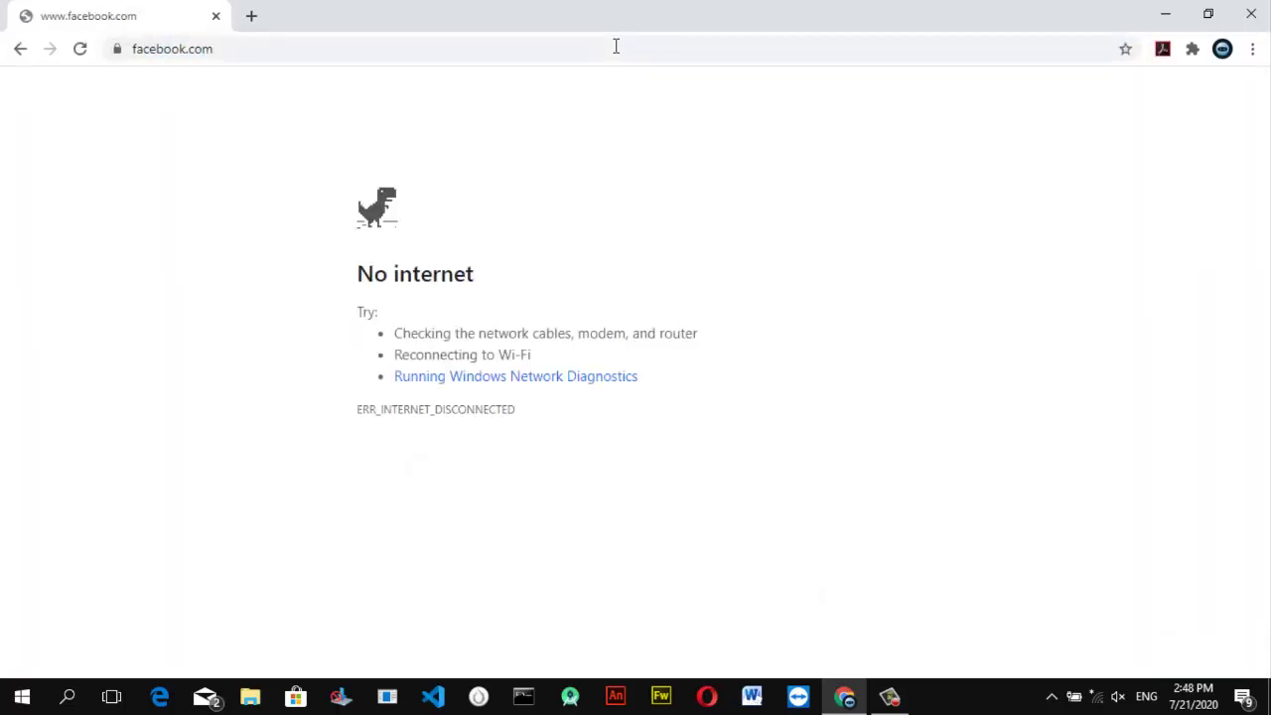
left_click(893, 698)
left_click(1182, 608)
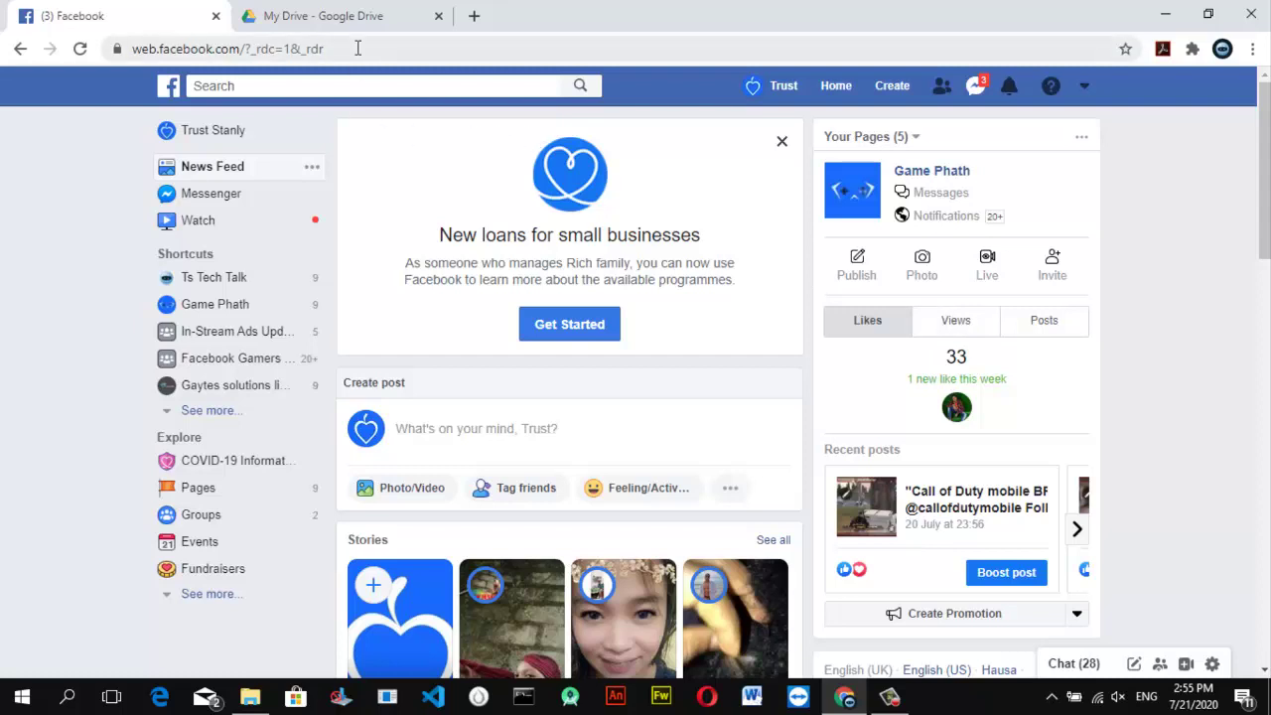
- Open the Ts tech talk 2 Page from the sidebar's Pages list
left_click(221, 484)
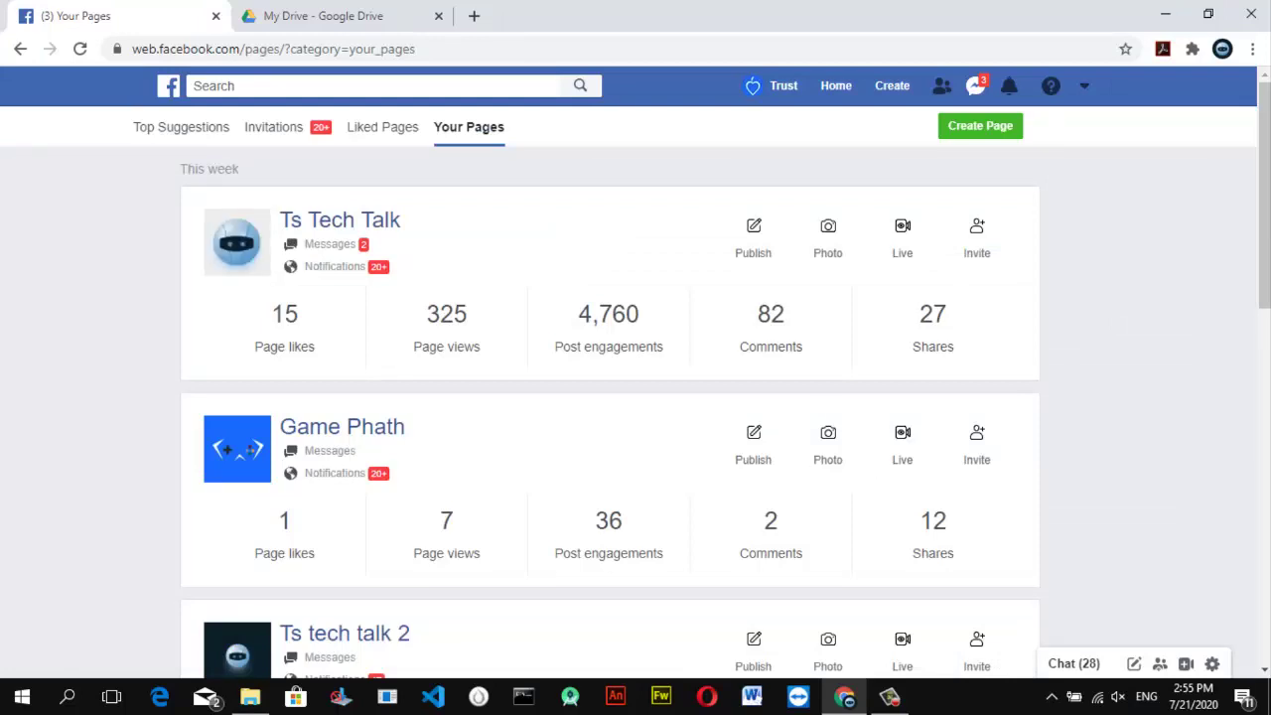
scroll(1263, 249, "down", 1)
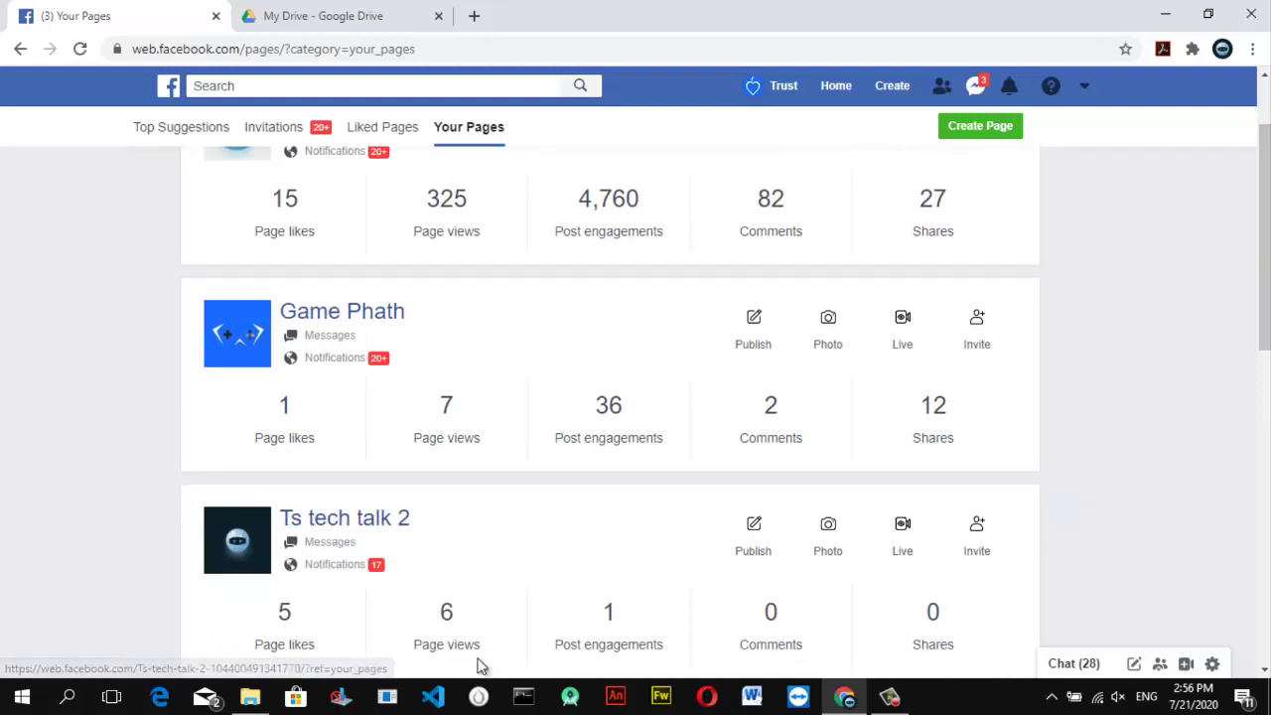
left_click(337, 520)
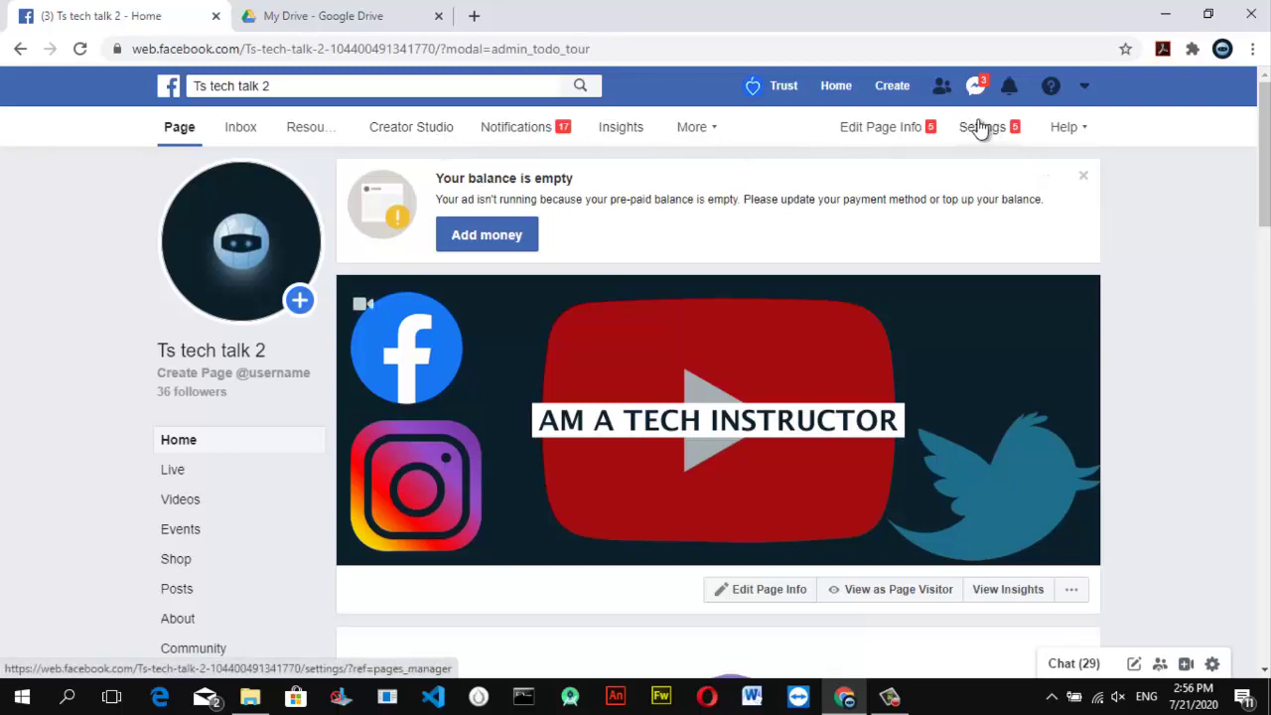
- Go to the Ts tech talk 2 Page's Settings and its Instagram section
left_click(980, 131)
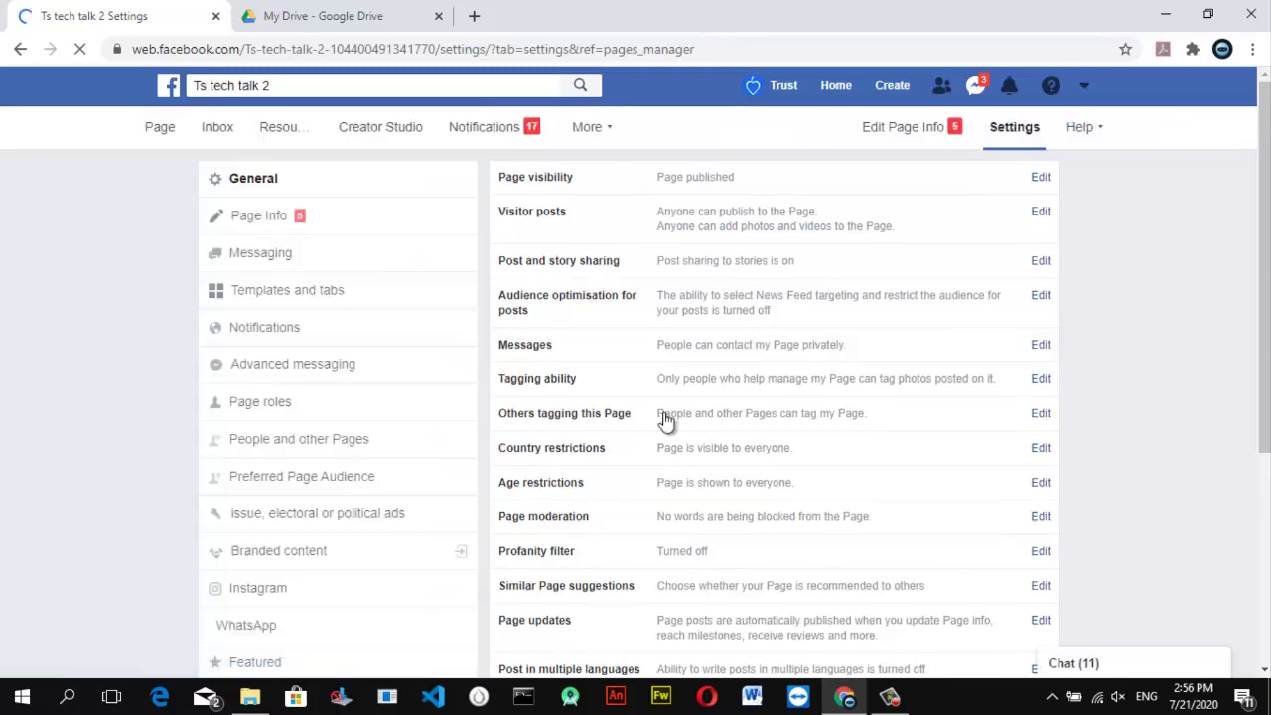
left_click(277, 588)
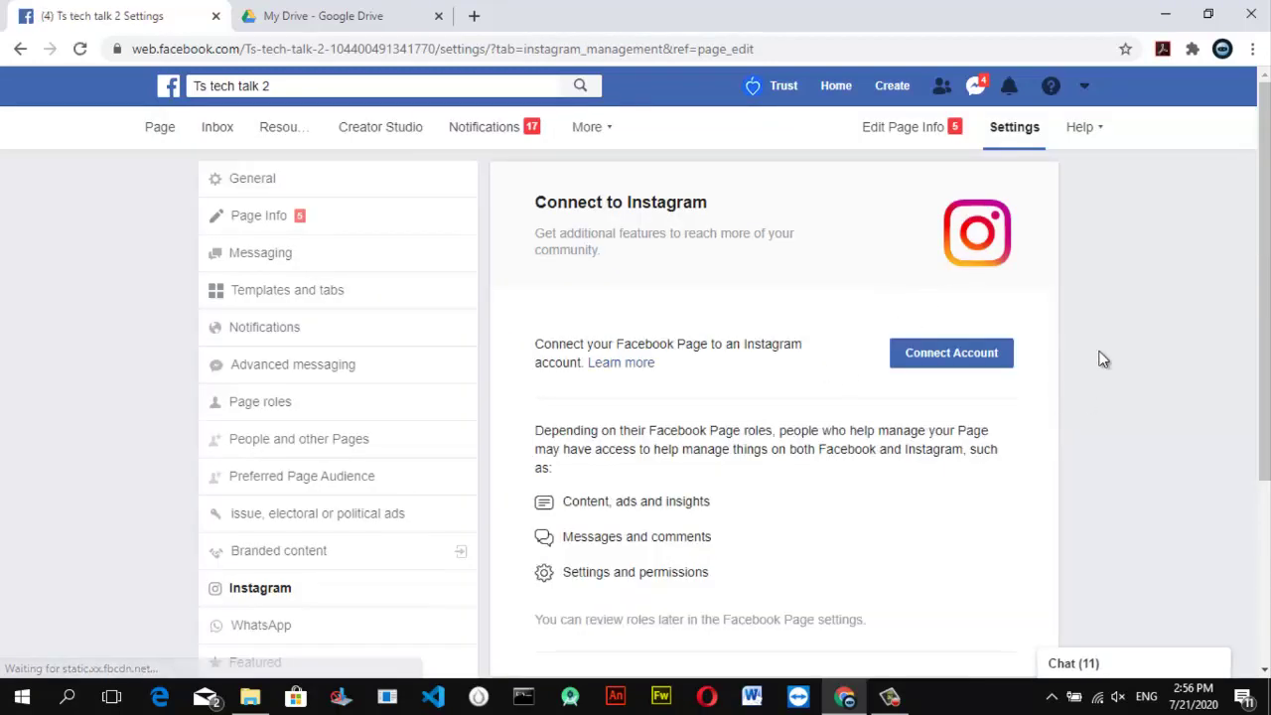
- Close the chat window and choose Connect Account under Connect to Instagram
left_click(953, 358)
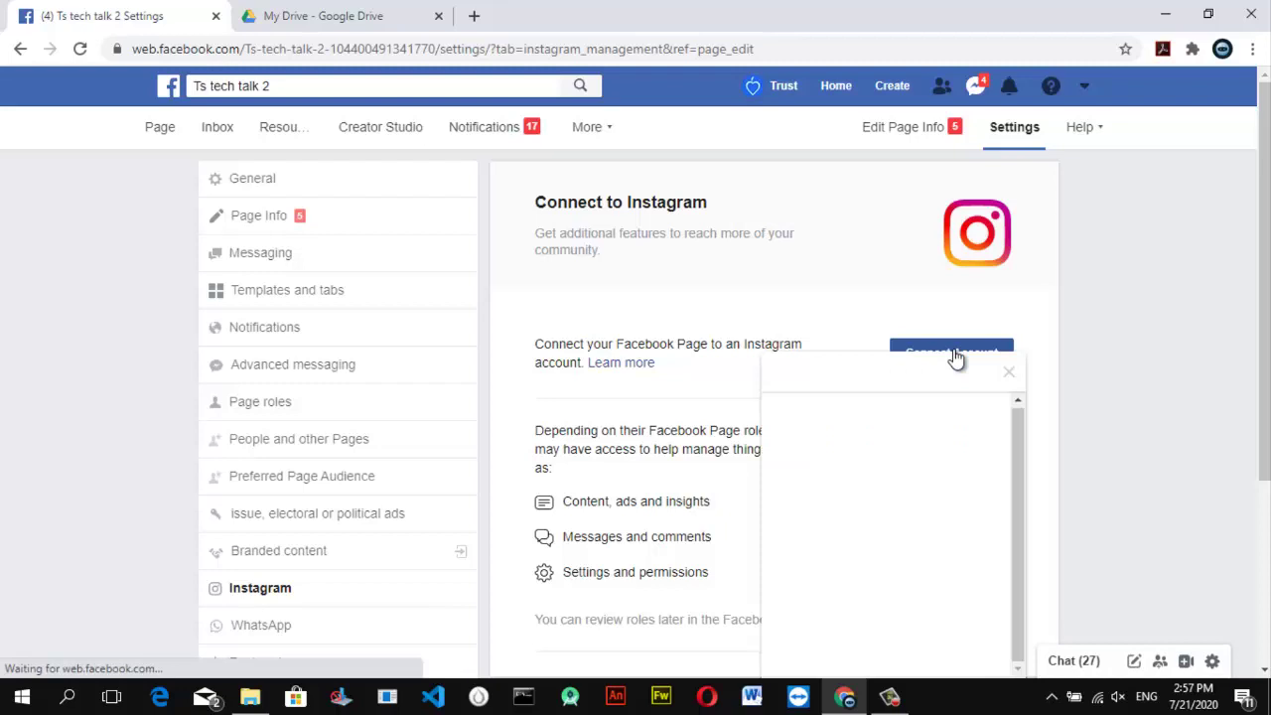
left_click(1010, 371)
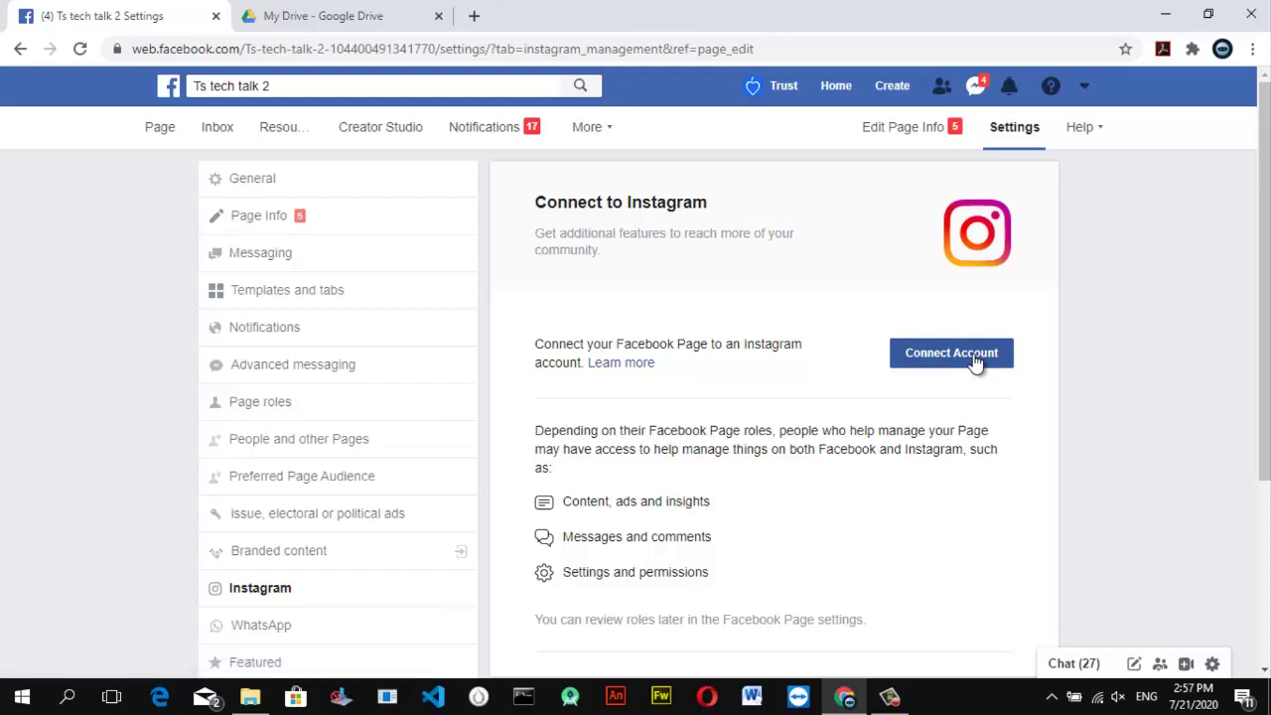
left_click(976, 364)
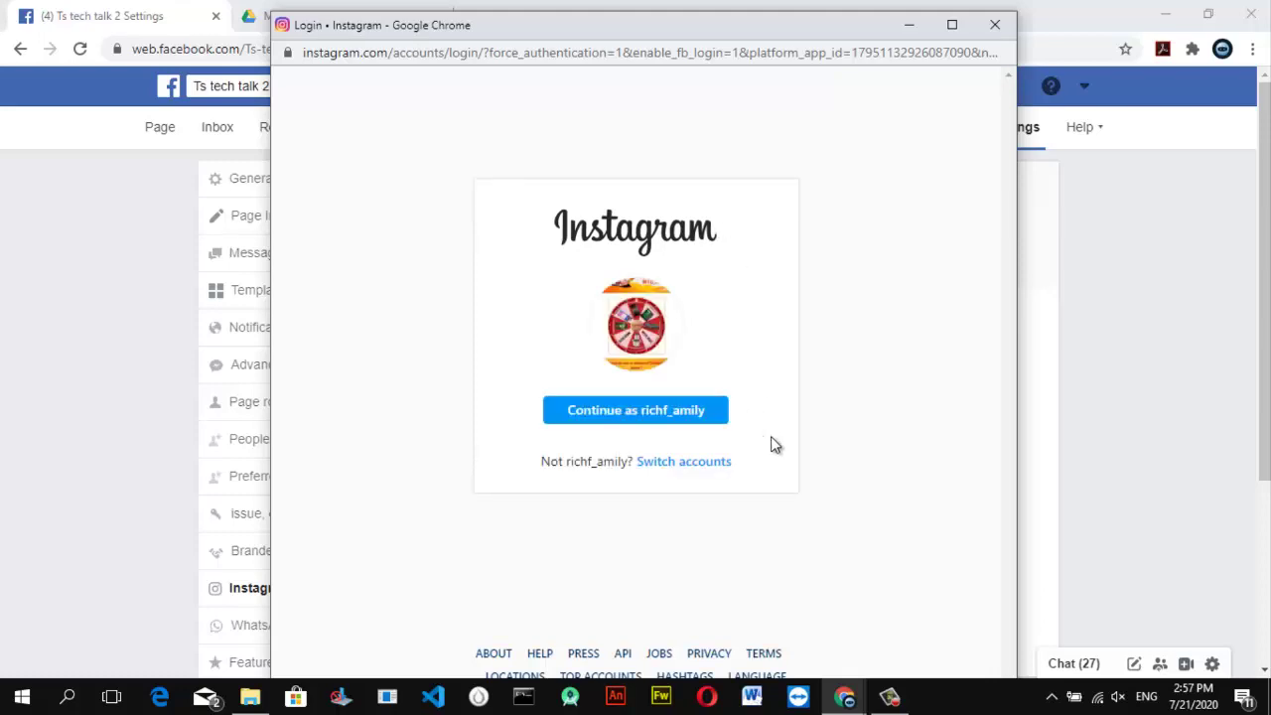
- Switch accounts, log in with the other Instagram account's credentials, and handle the save-login prompt
left_click(668, 461)
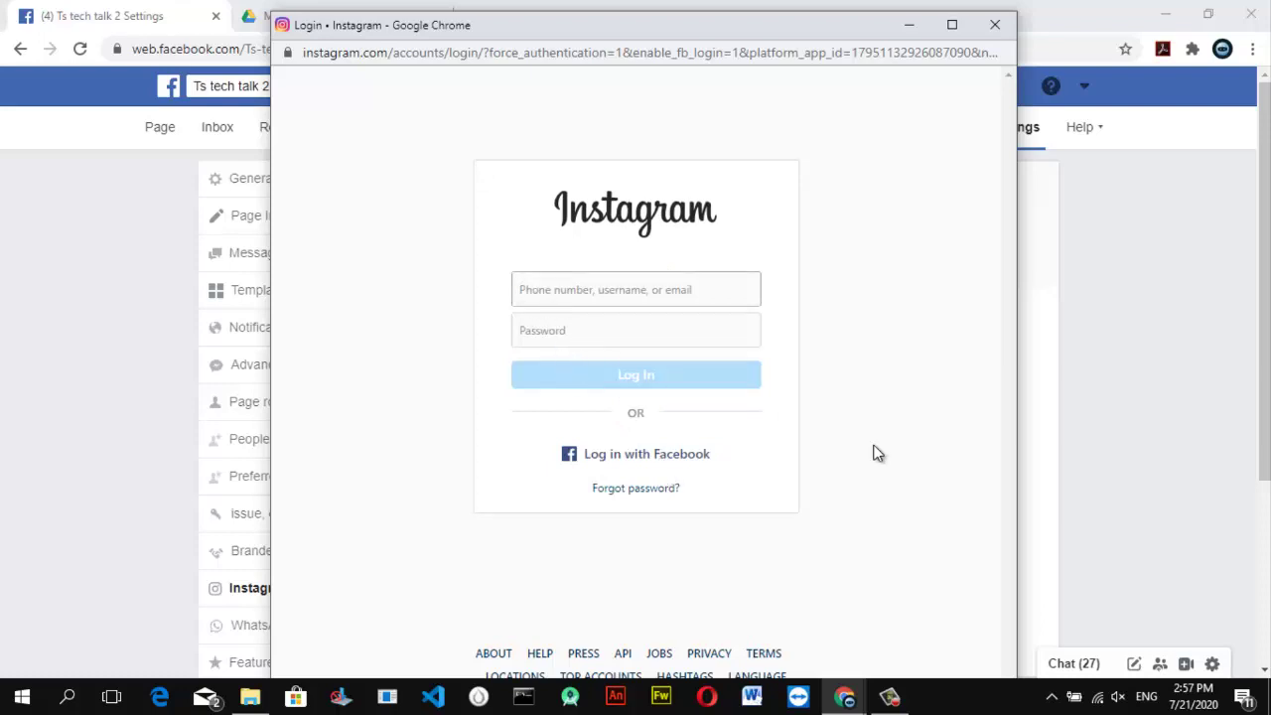
left_click(906, 701)
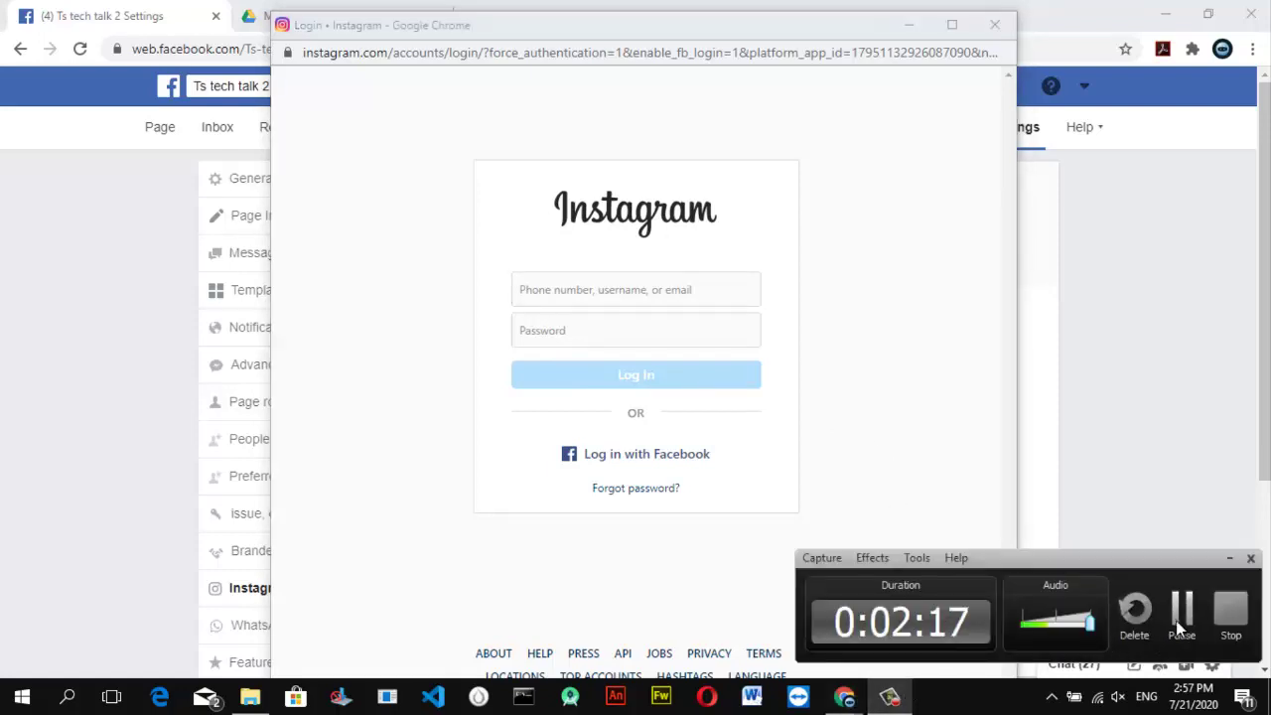
left_click(1178, 618)
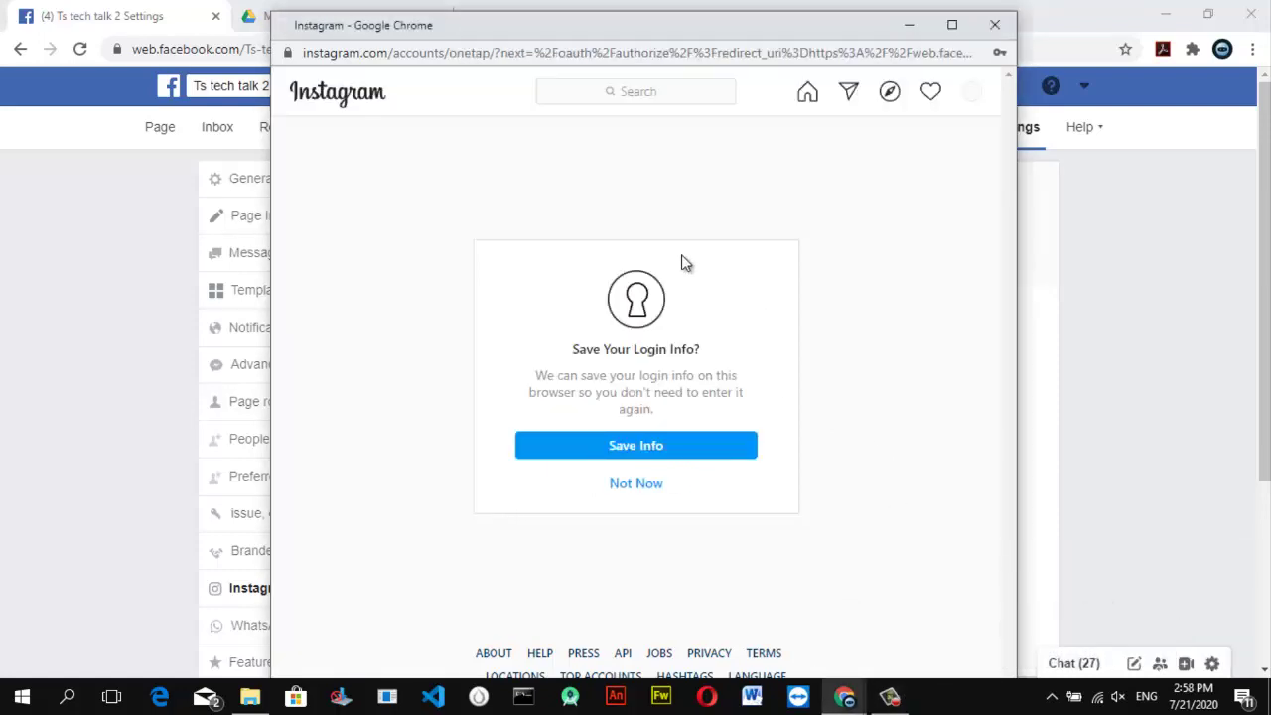
left_click(647, 448)
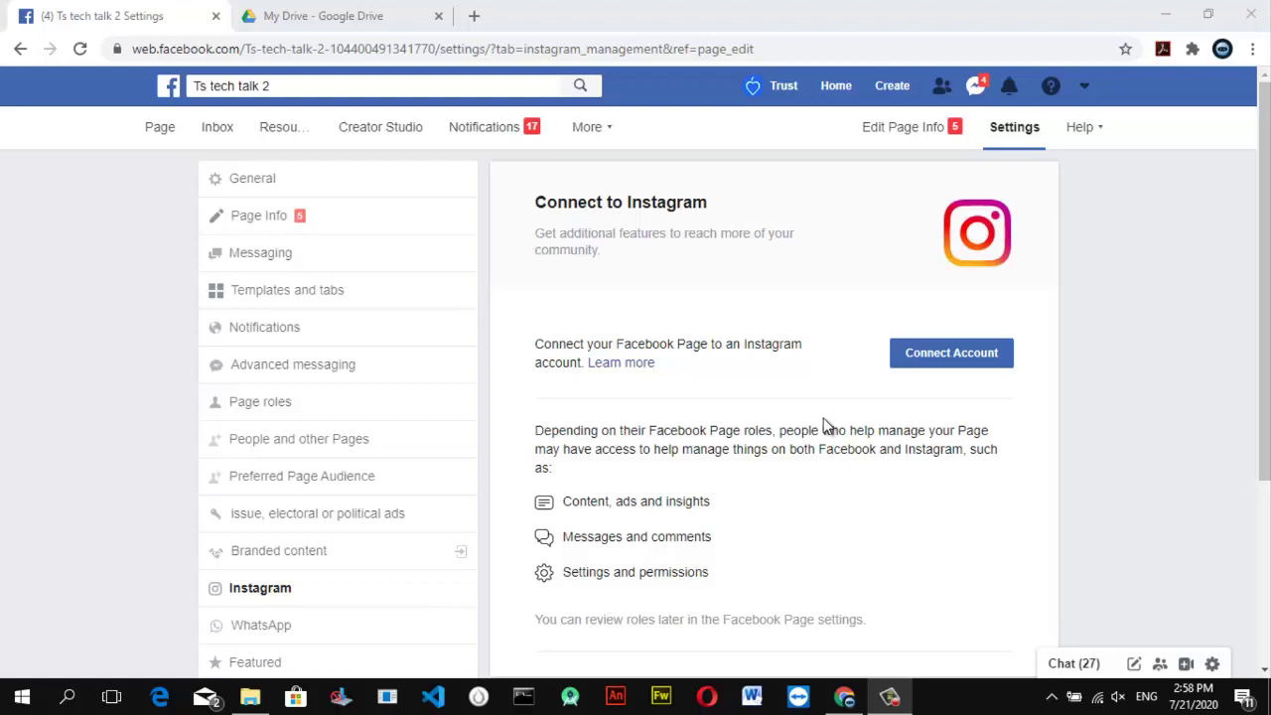
- Reload the Instagram settings until the connected Instagram account appears
left_click(81, 49)
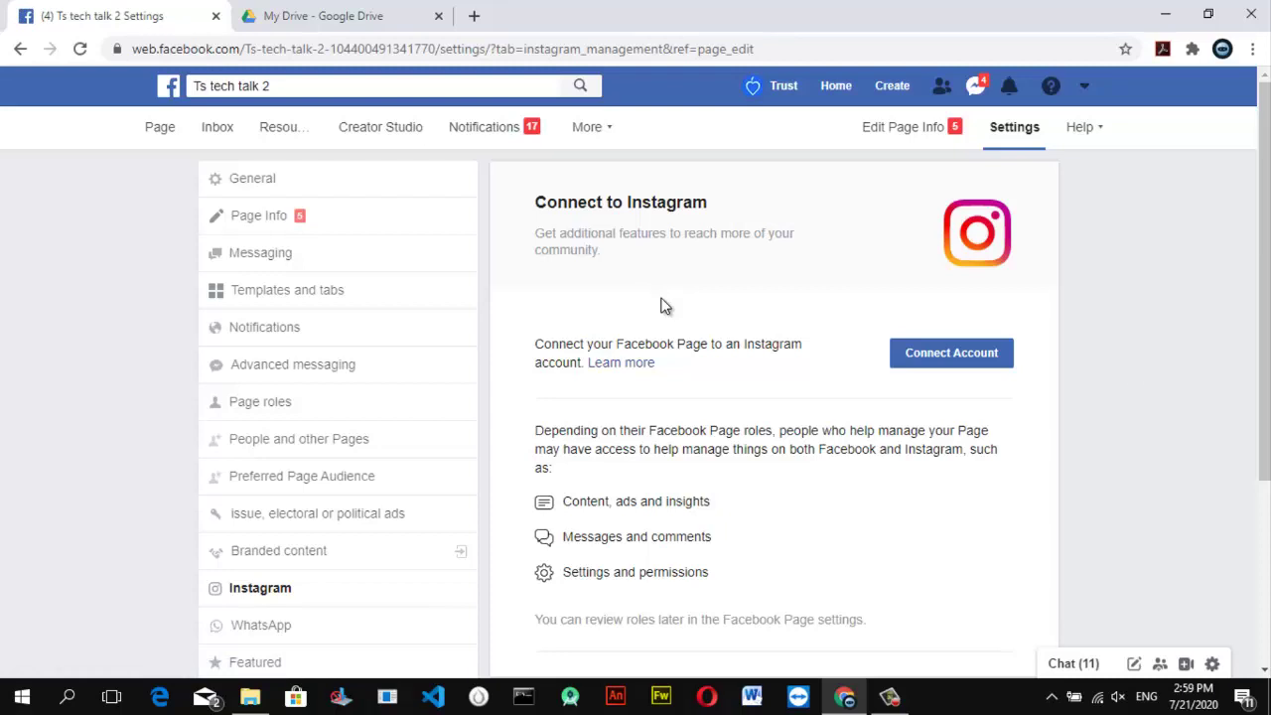
key("F5")
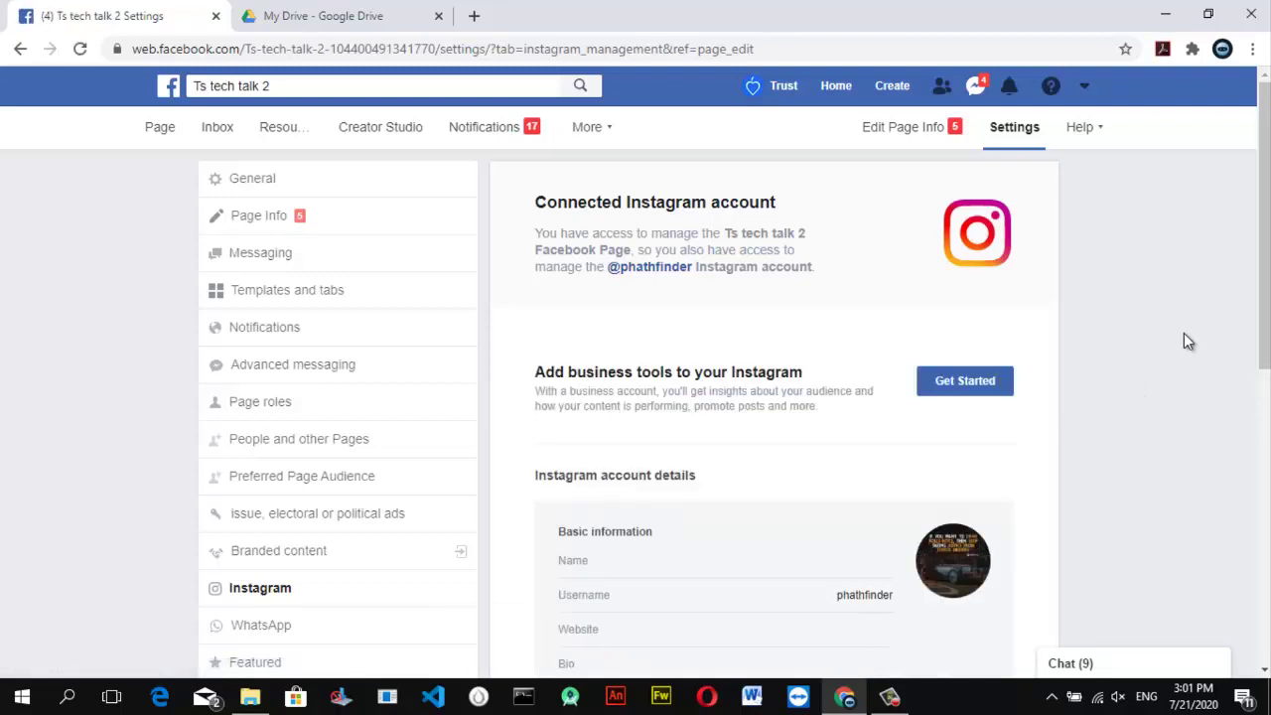
left_click_drag(1267, 310, 1267, 554)
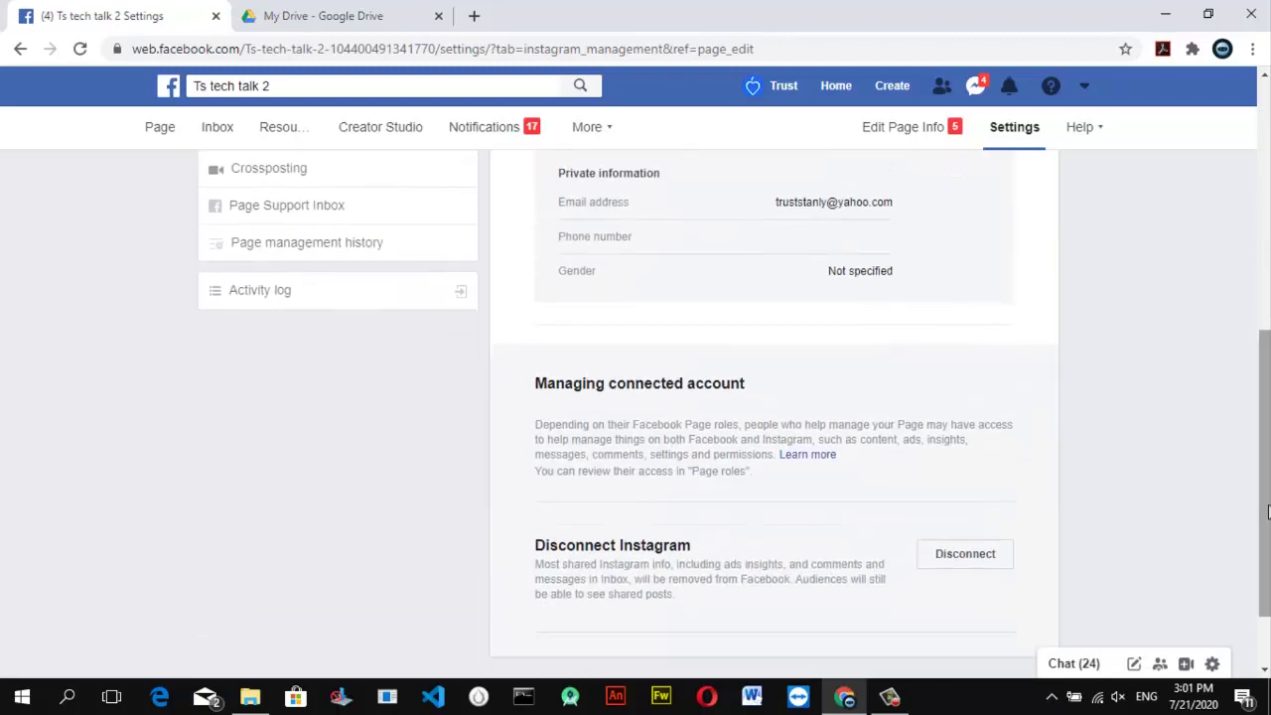
scroll(1261, 367, "up", 5)
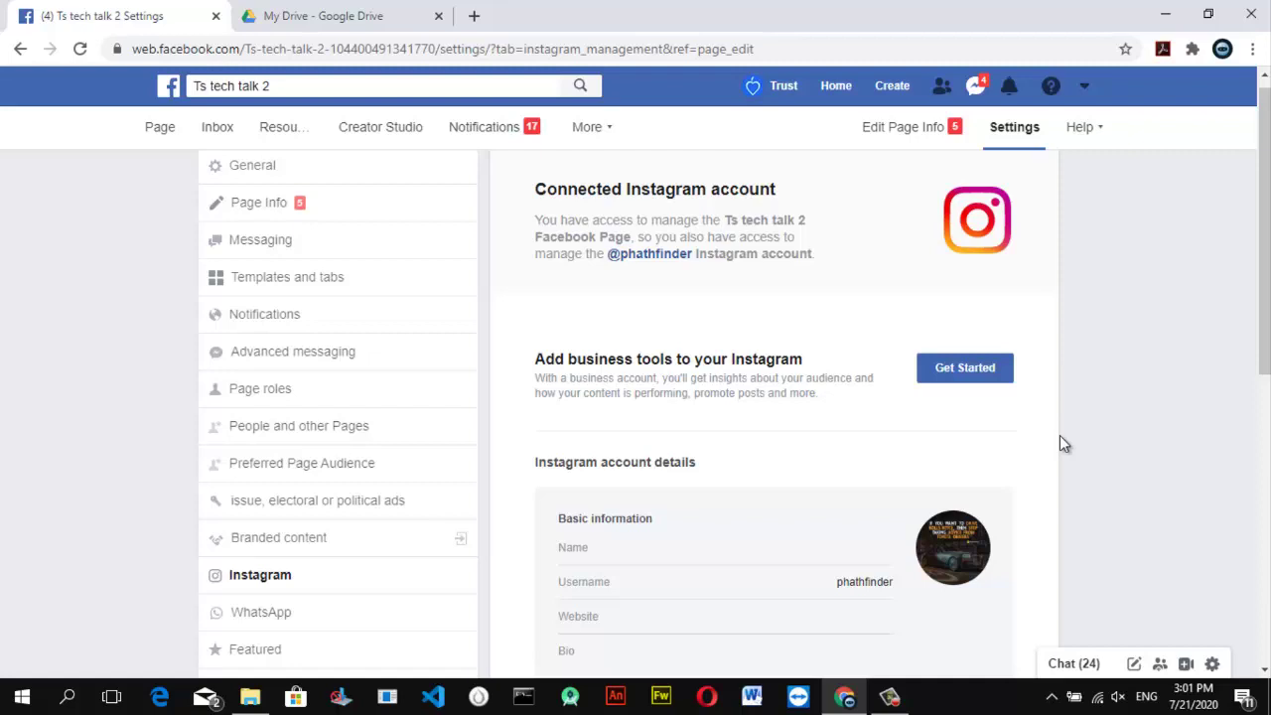
- Continue through each Set up your business account step up to Instagram authorization
left_click(980, 372)
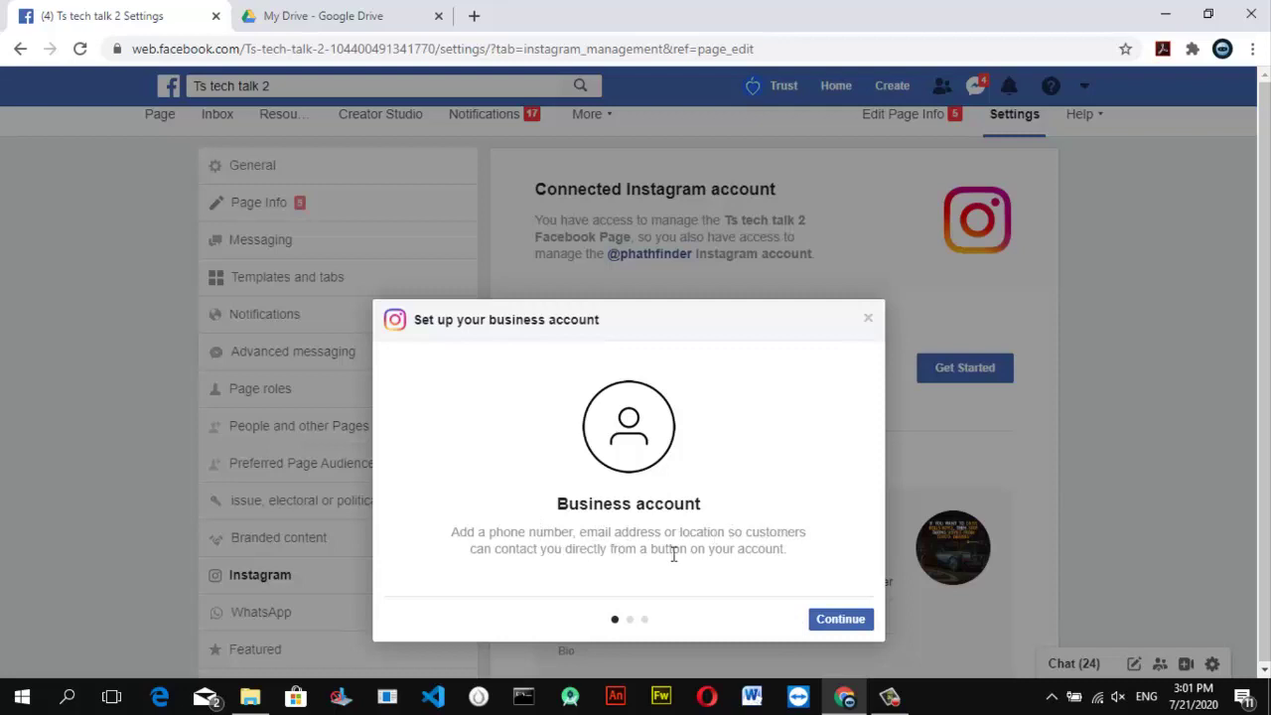
left_click(840, 621)
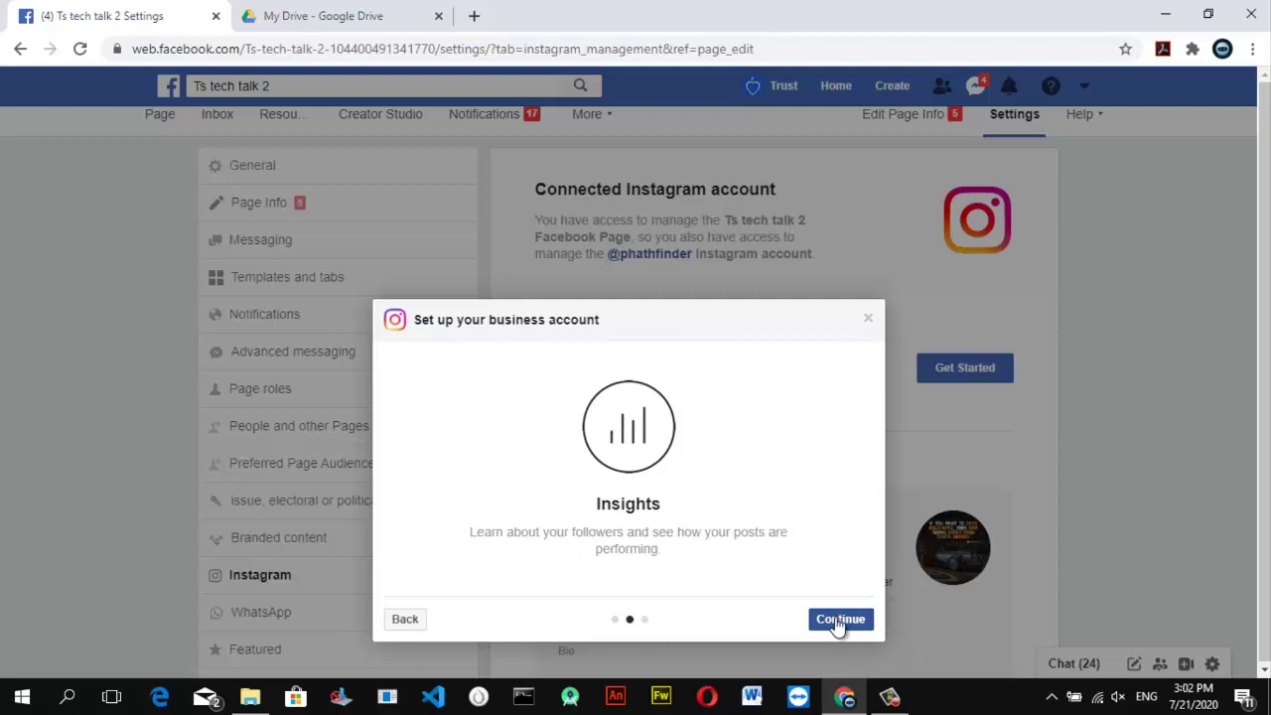
left_click(840, 621)
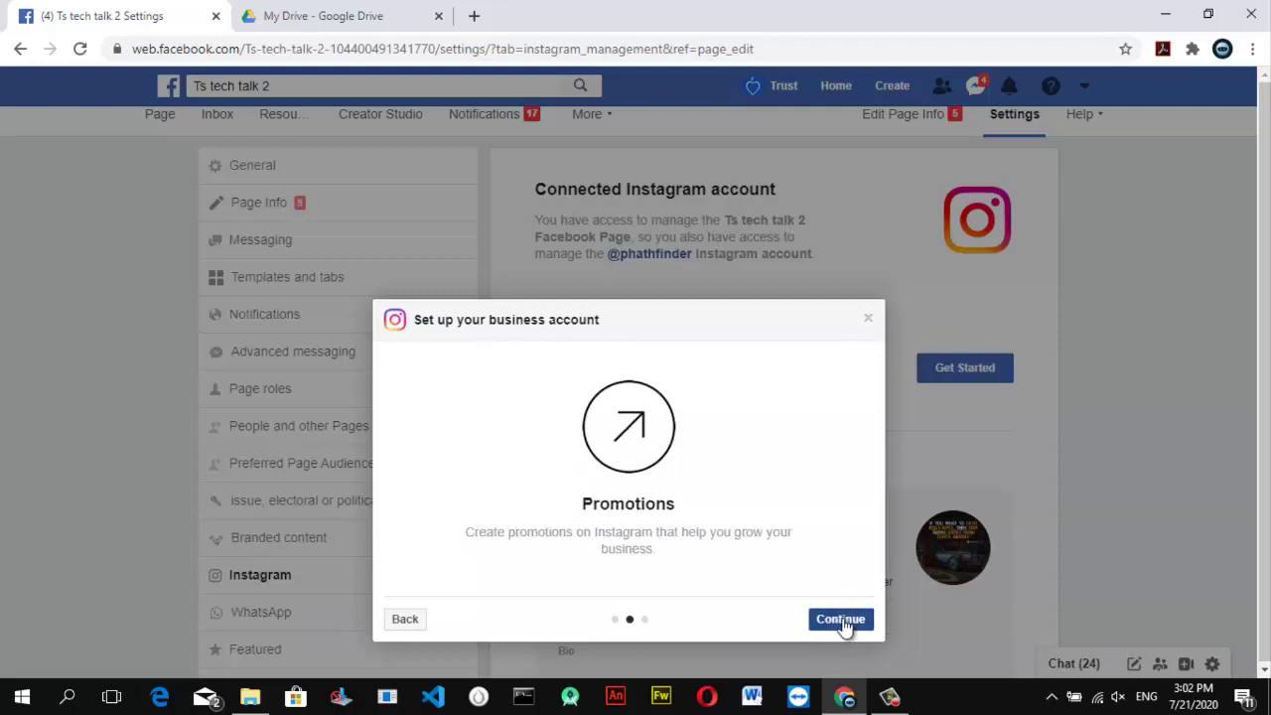
left_click(841, 622)
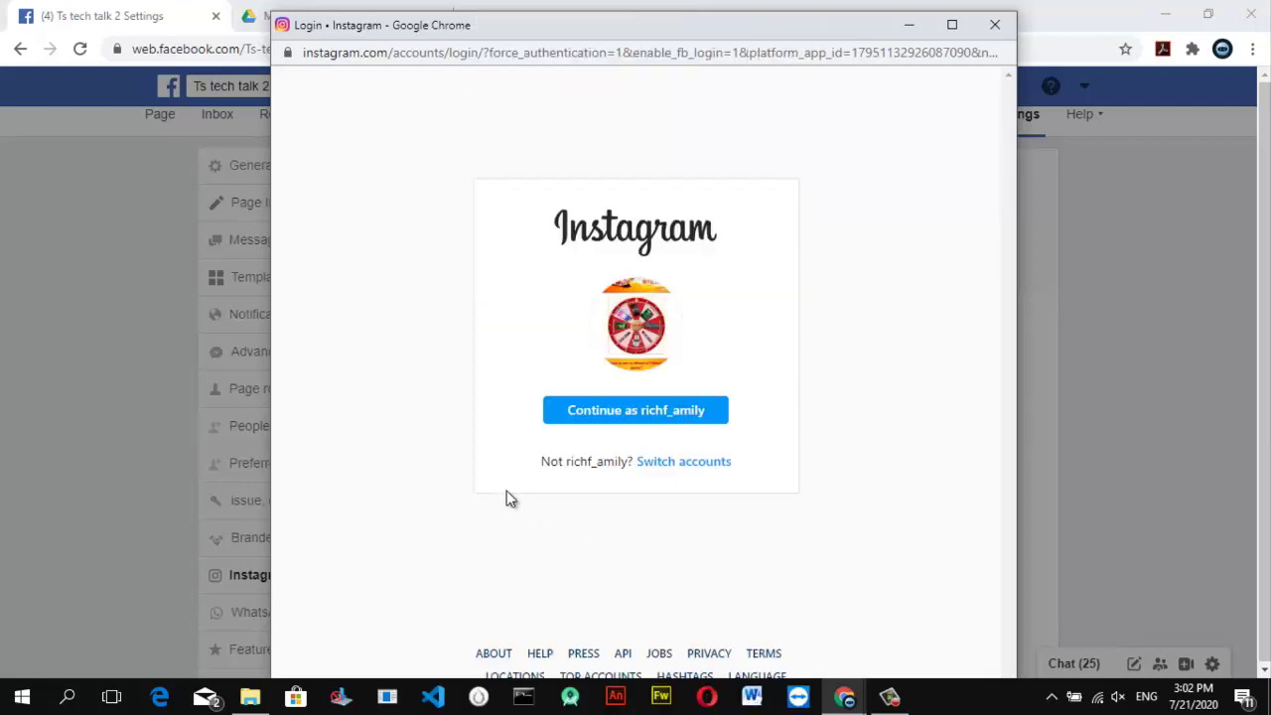
- Switch accounts and log in with the other Instagram account to authorize the switch
left_click(709, 466)
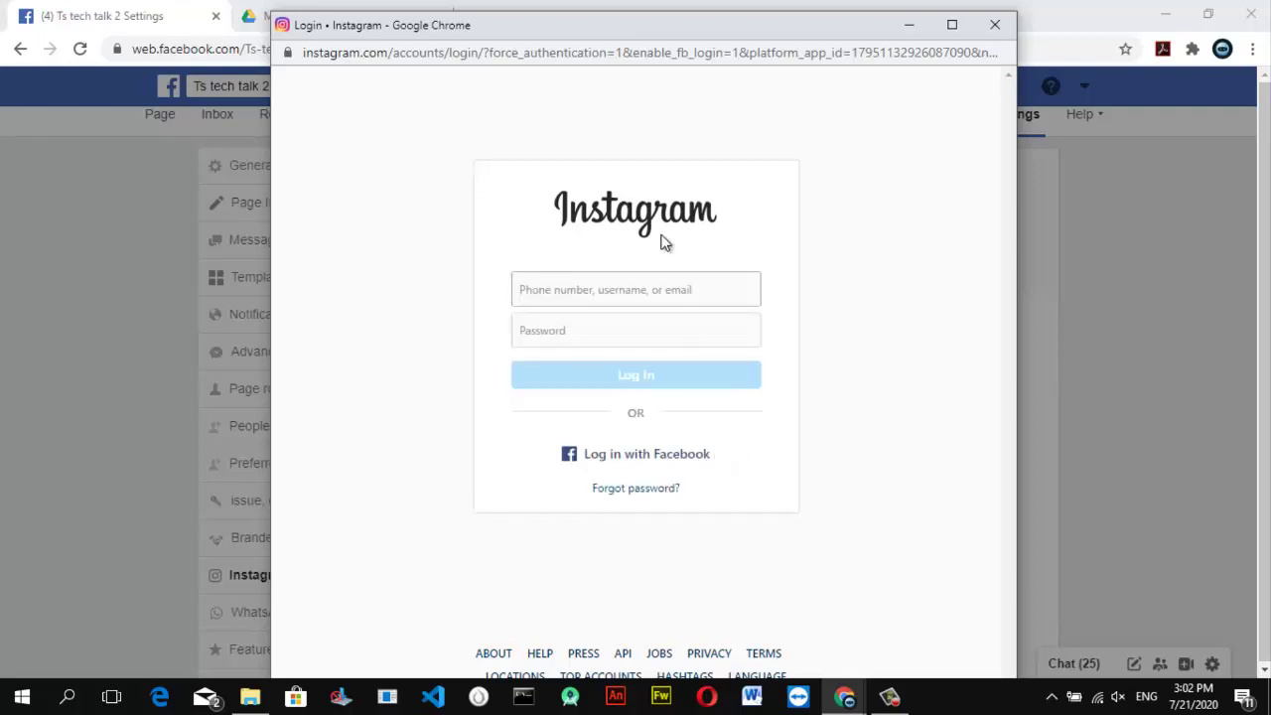
left_click(890, 699)
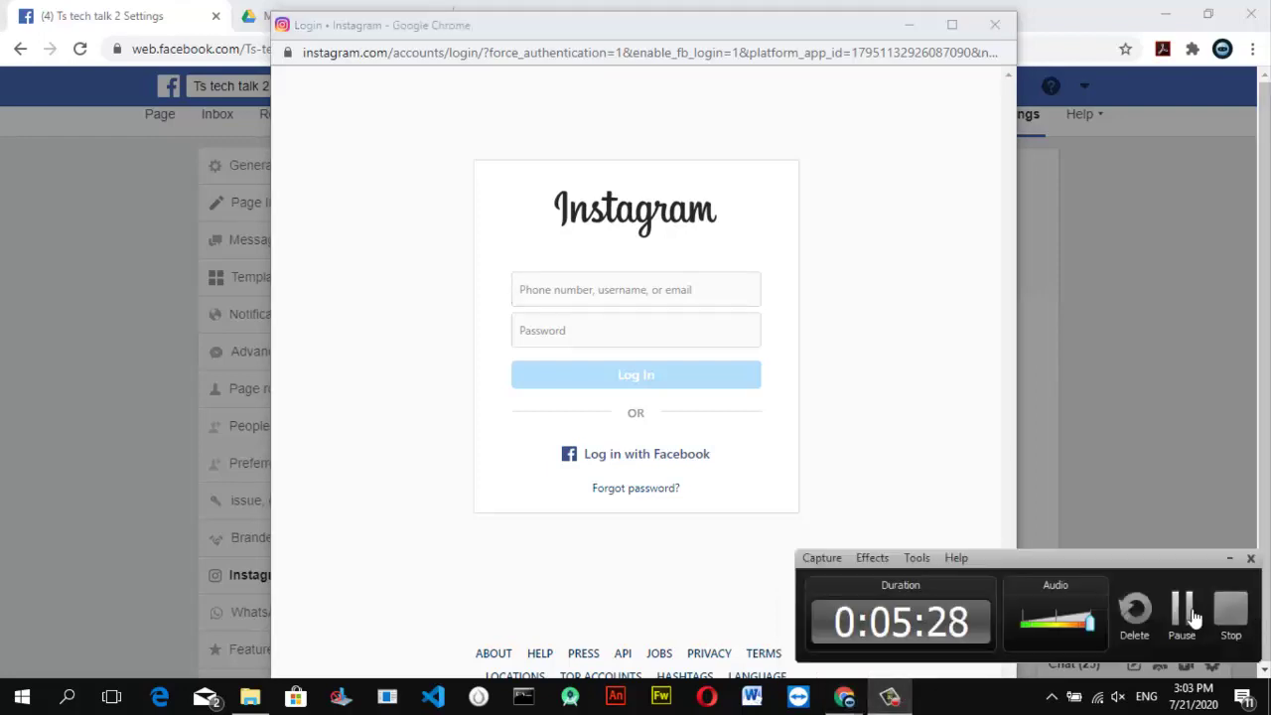
left_click(1182, 608)
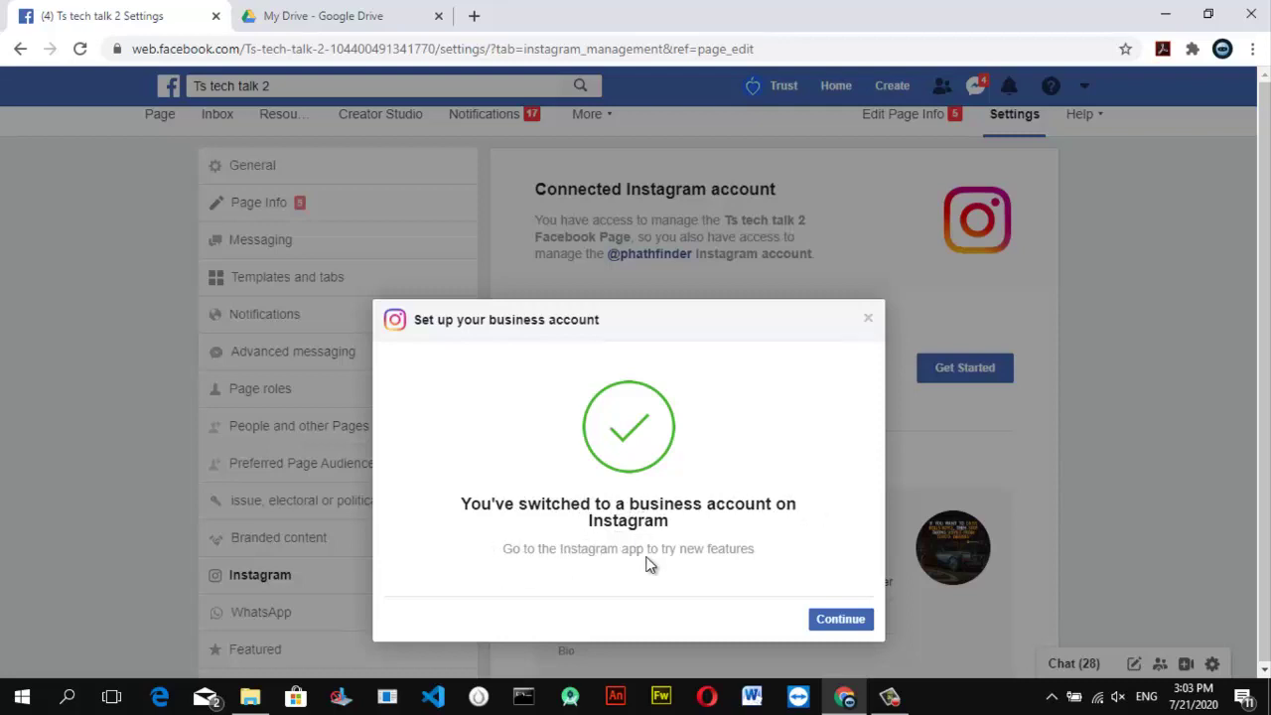
- Acknowledge the switch and start on the business e-mail in the imported contact details
left_click(858, 623)
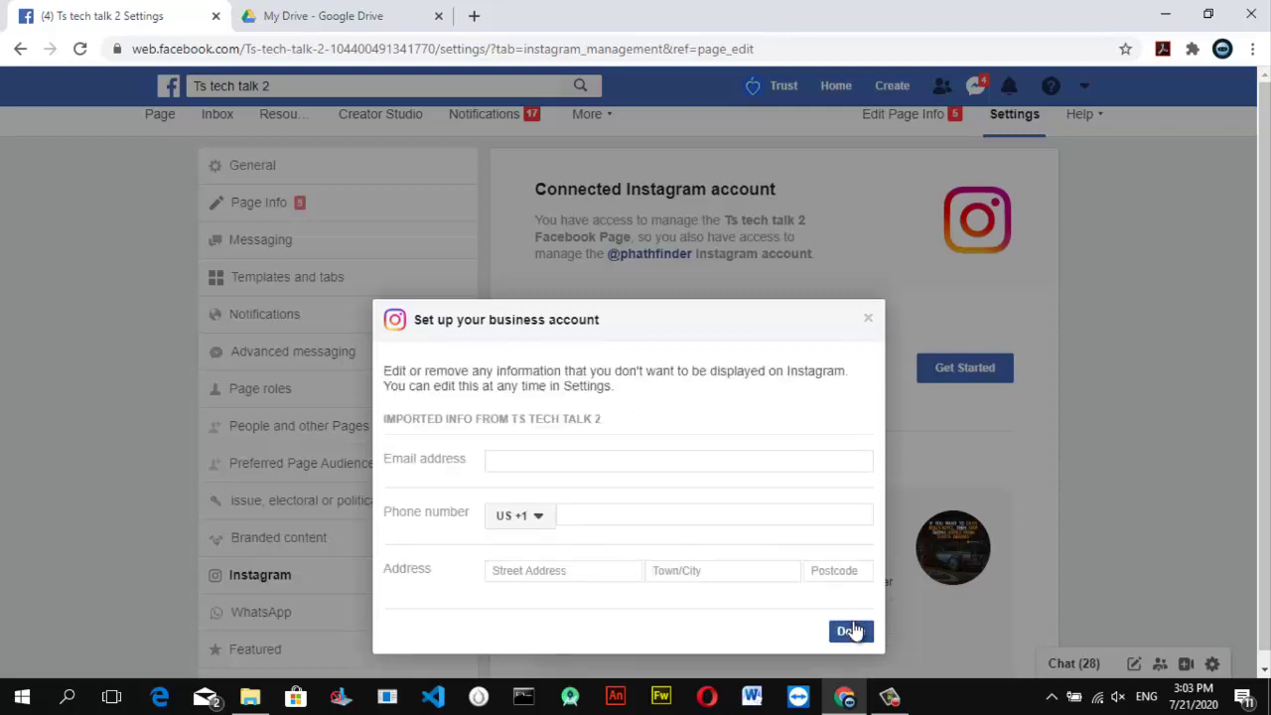
left_click(550, 461)
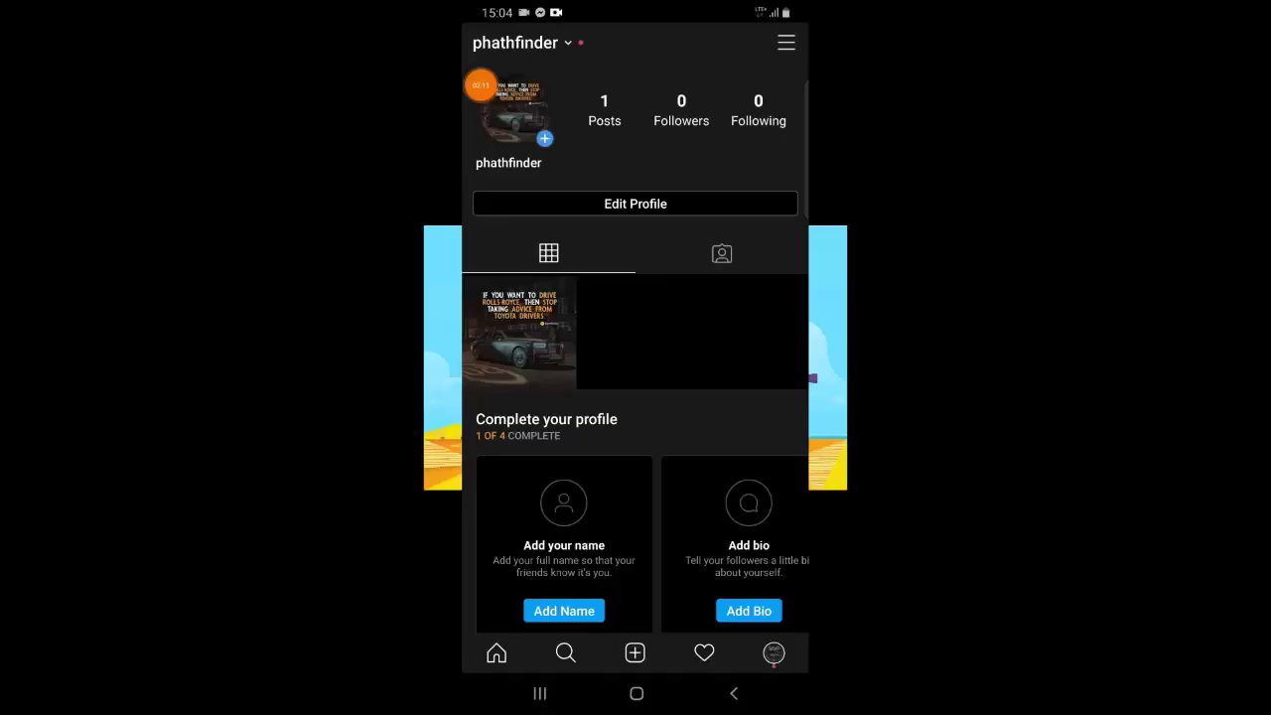
- Open Instagram Settings from the profile menu, glancing at Business settings
left_click(496, 653)
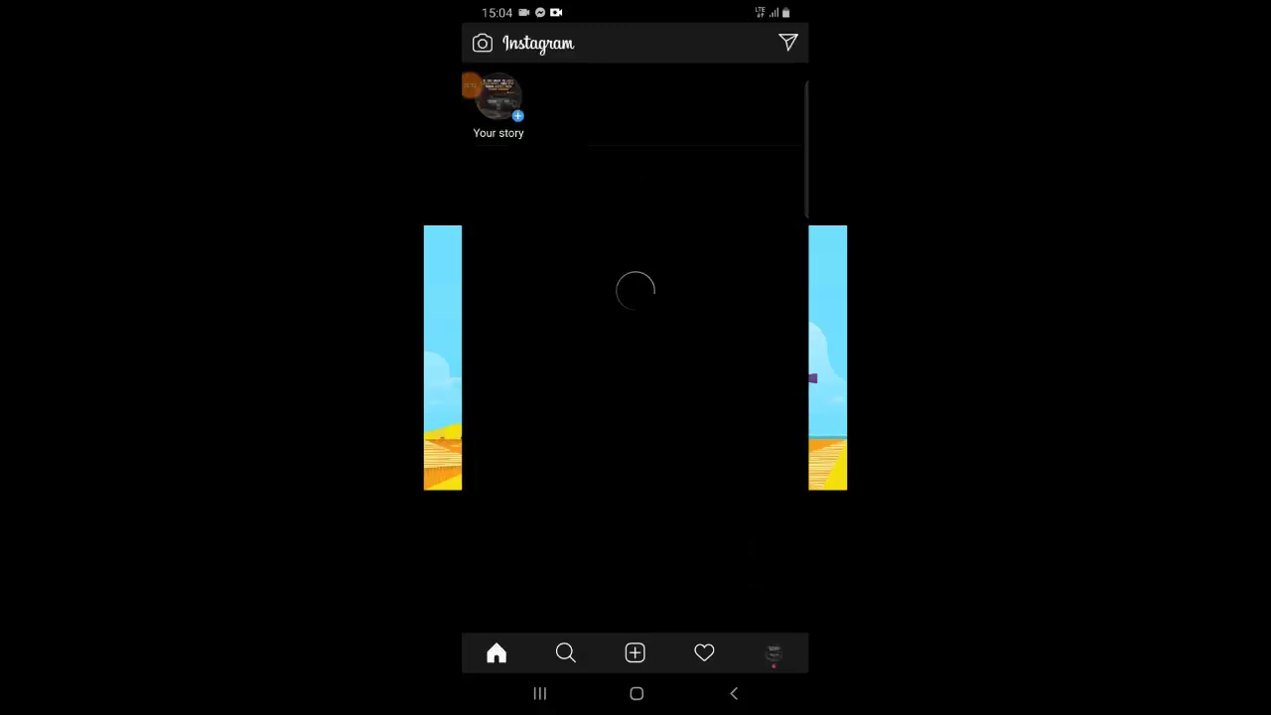
left_click(773, 652)
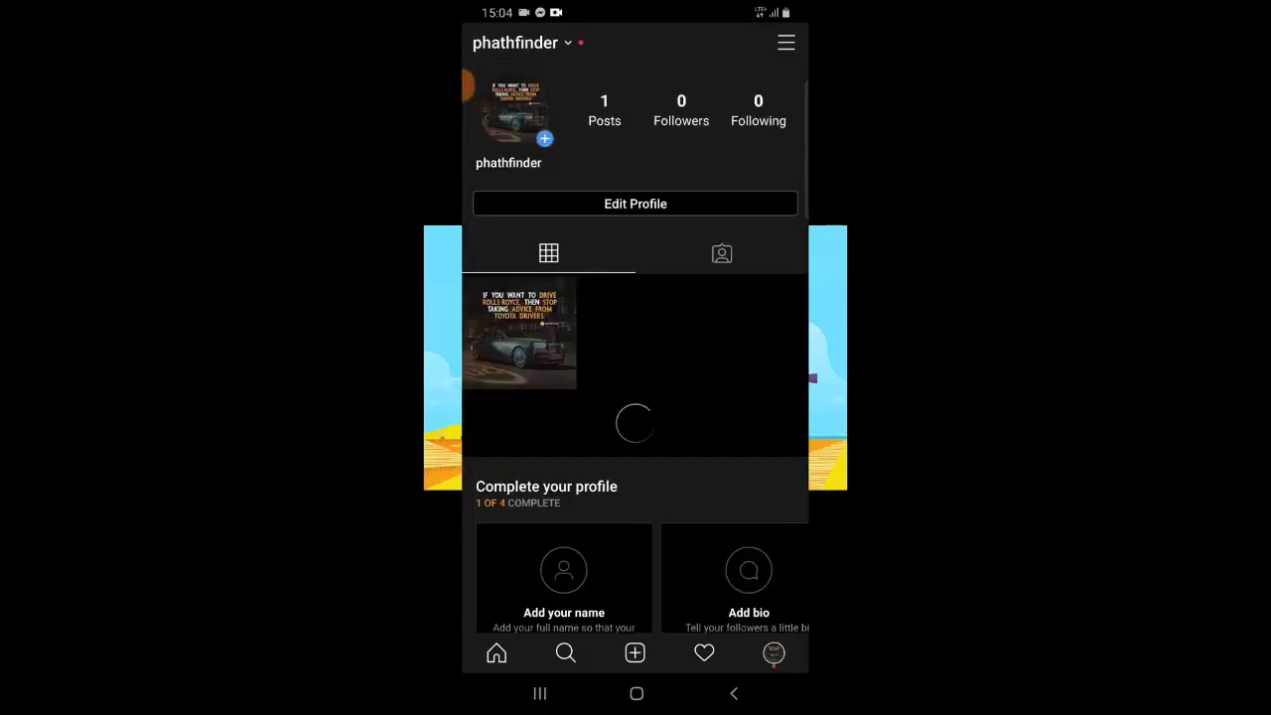
left_click(785, 42)
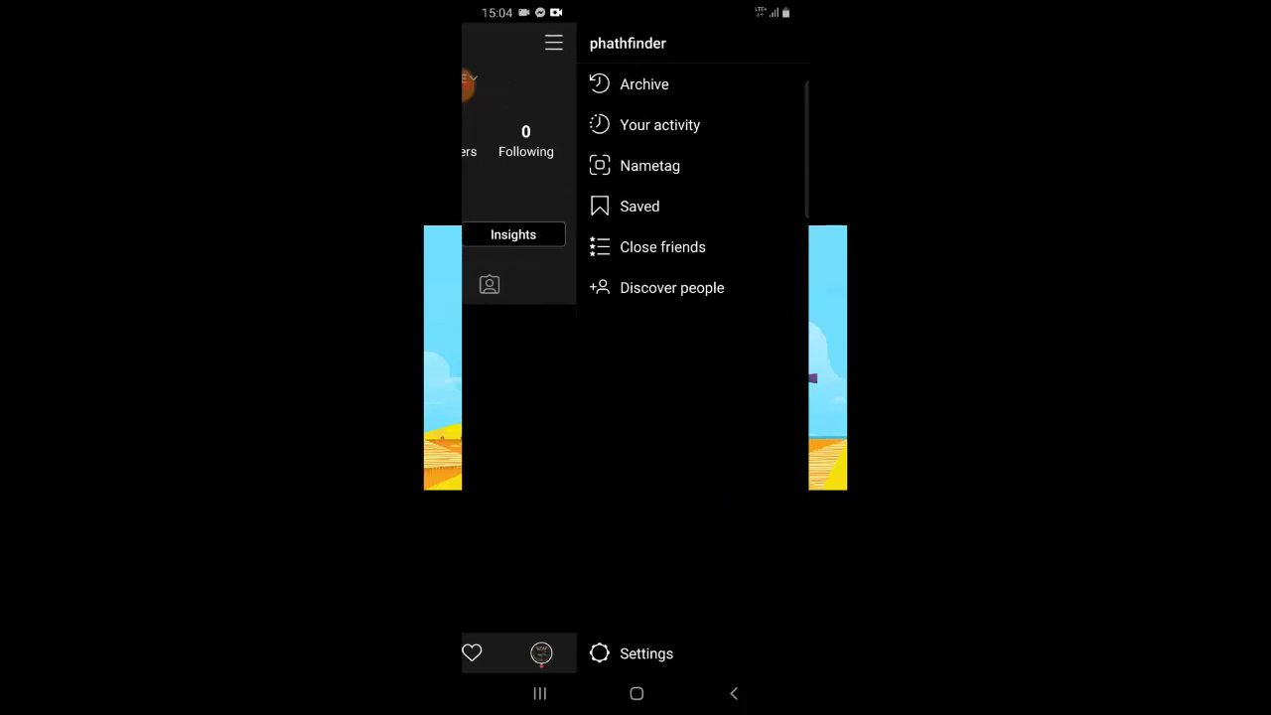
left_click(641, 654)
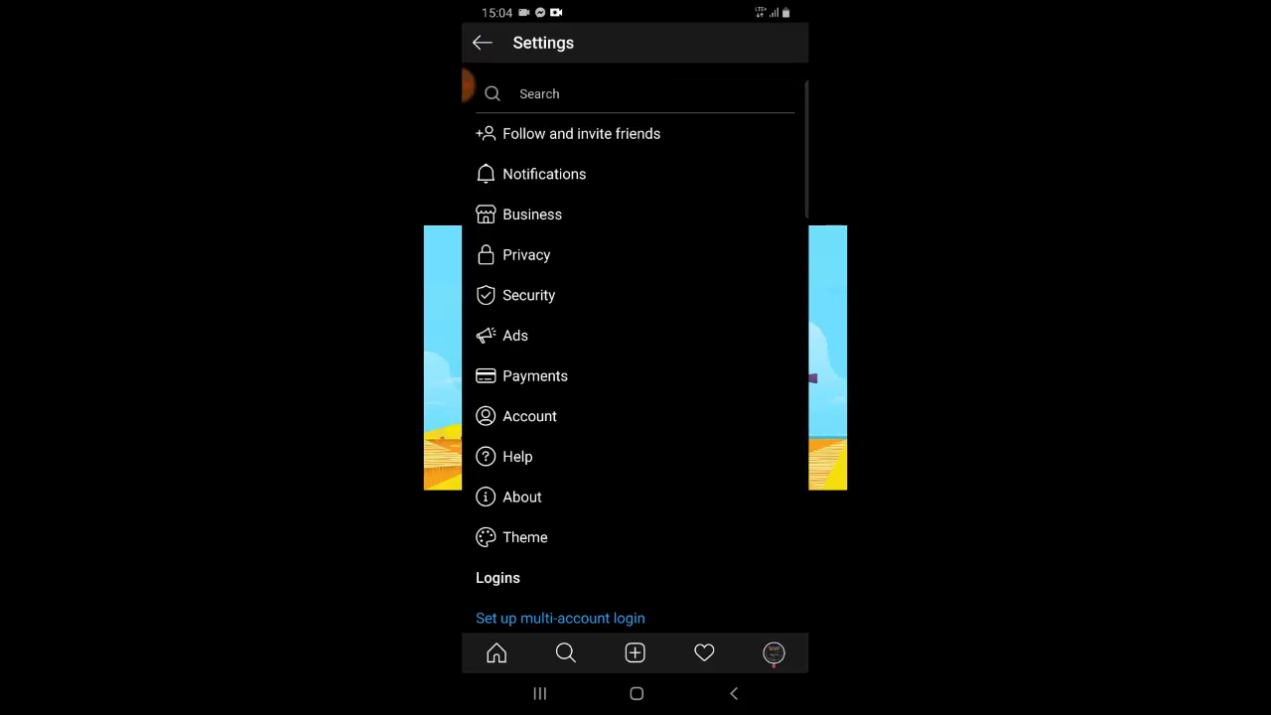
left_click(533, 215)
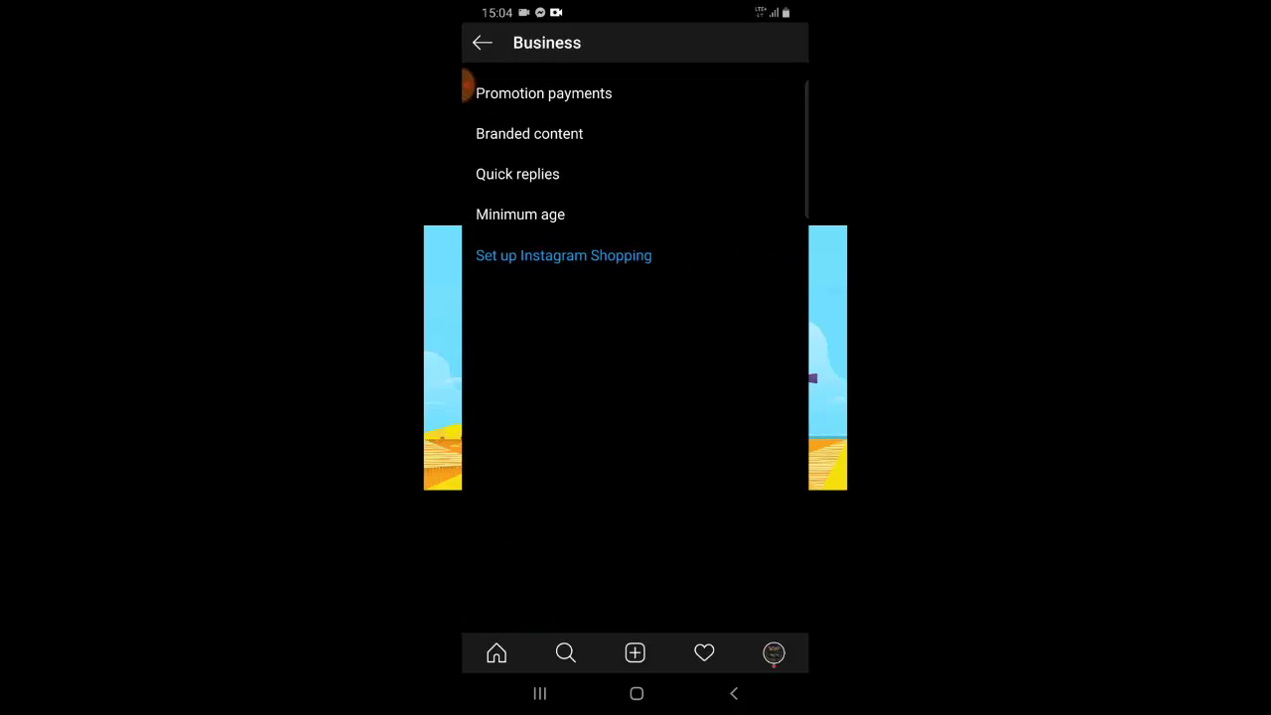
left_click(734, 693)
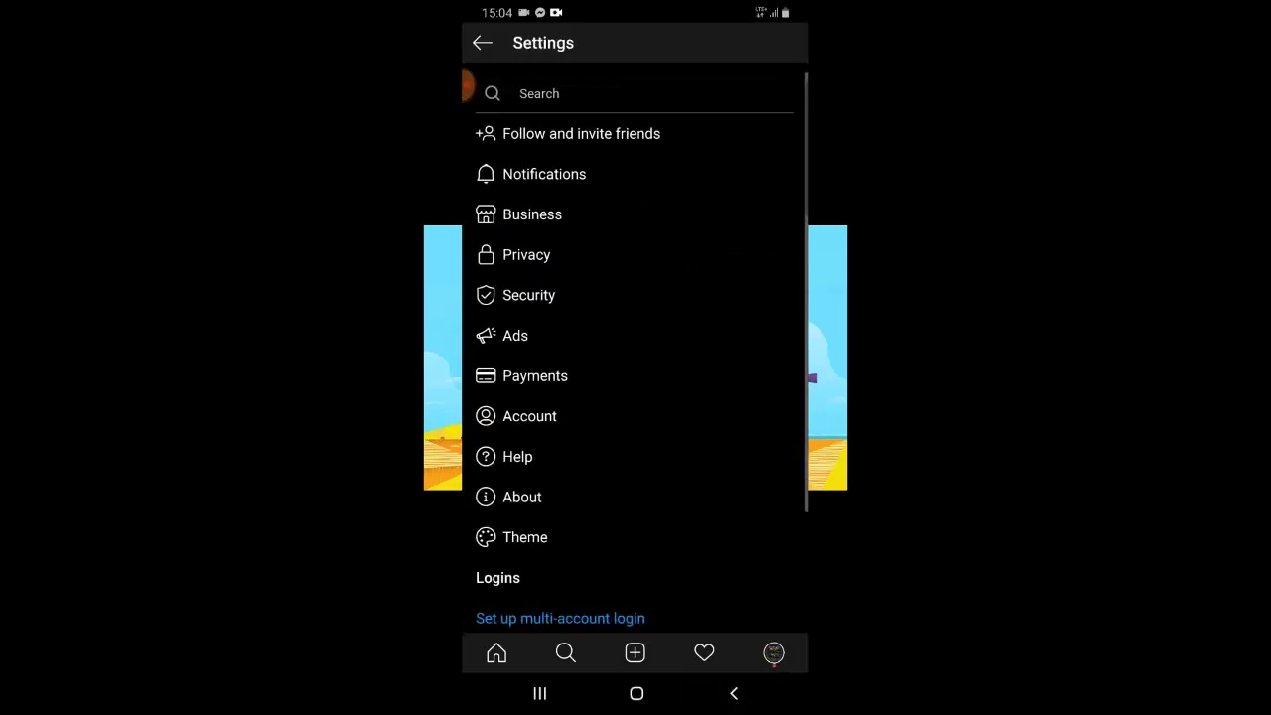
- Check Facebook under Account > Linked accounts, decline auto-sharing, and return to the profile
left_click(529, 416)
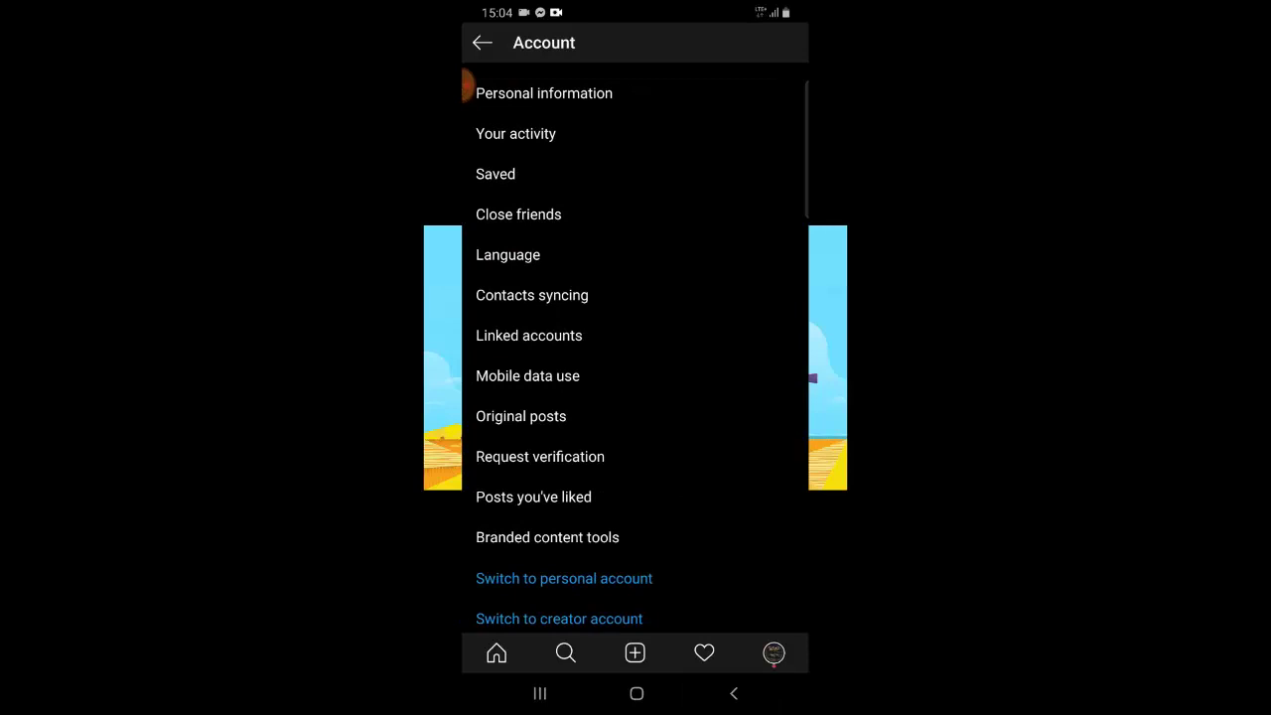
left_click(530, 335)
left_click(542, 92)
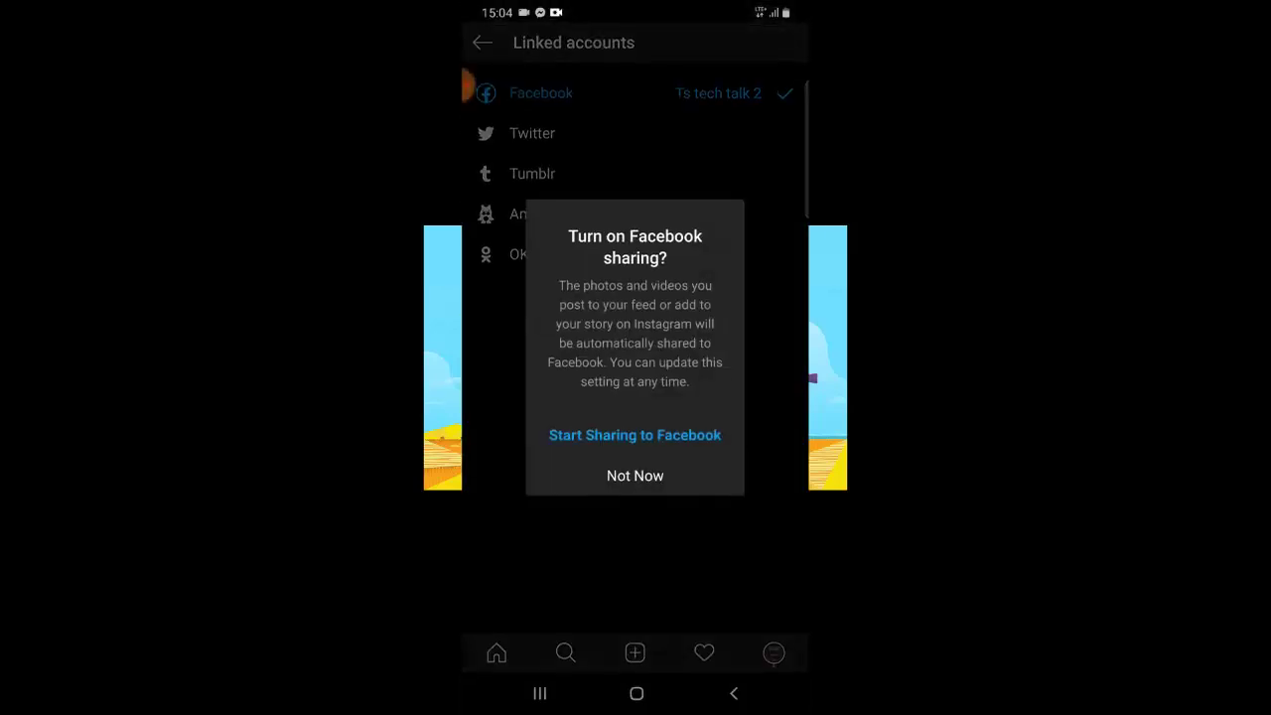
left_click(634, 475)
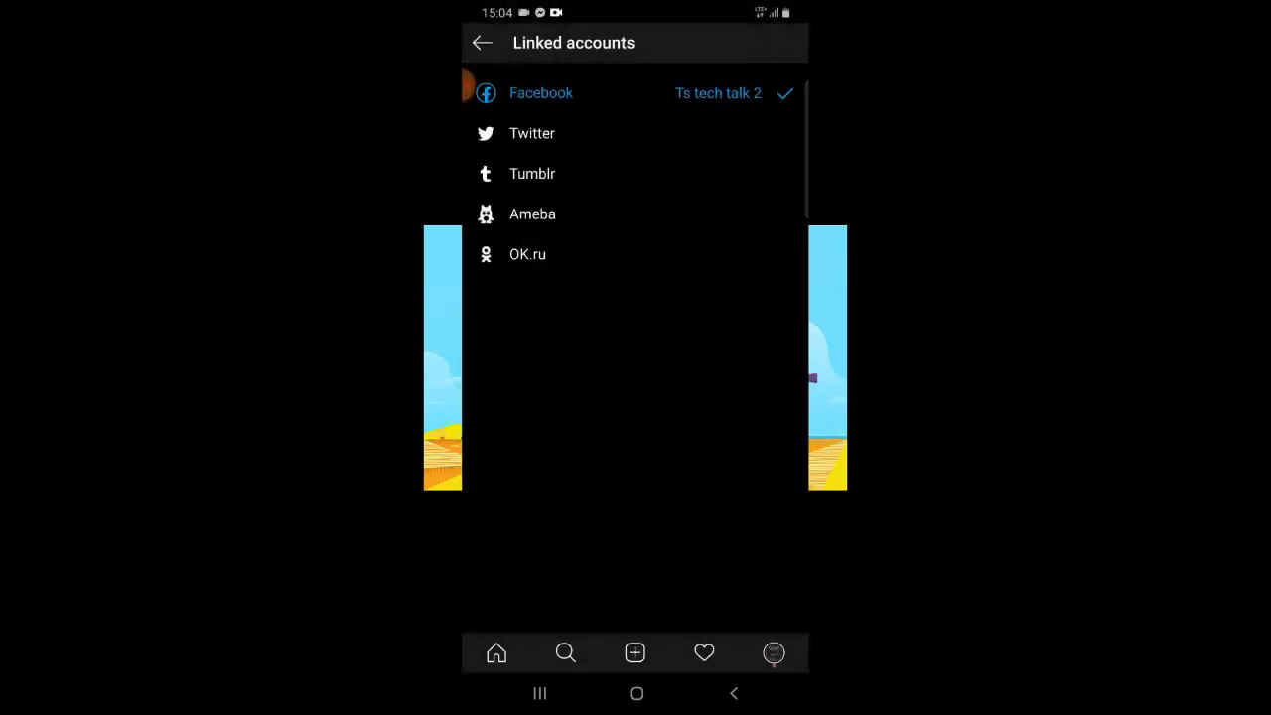
left_click(481, 43)
left_click(482, 43)
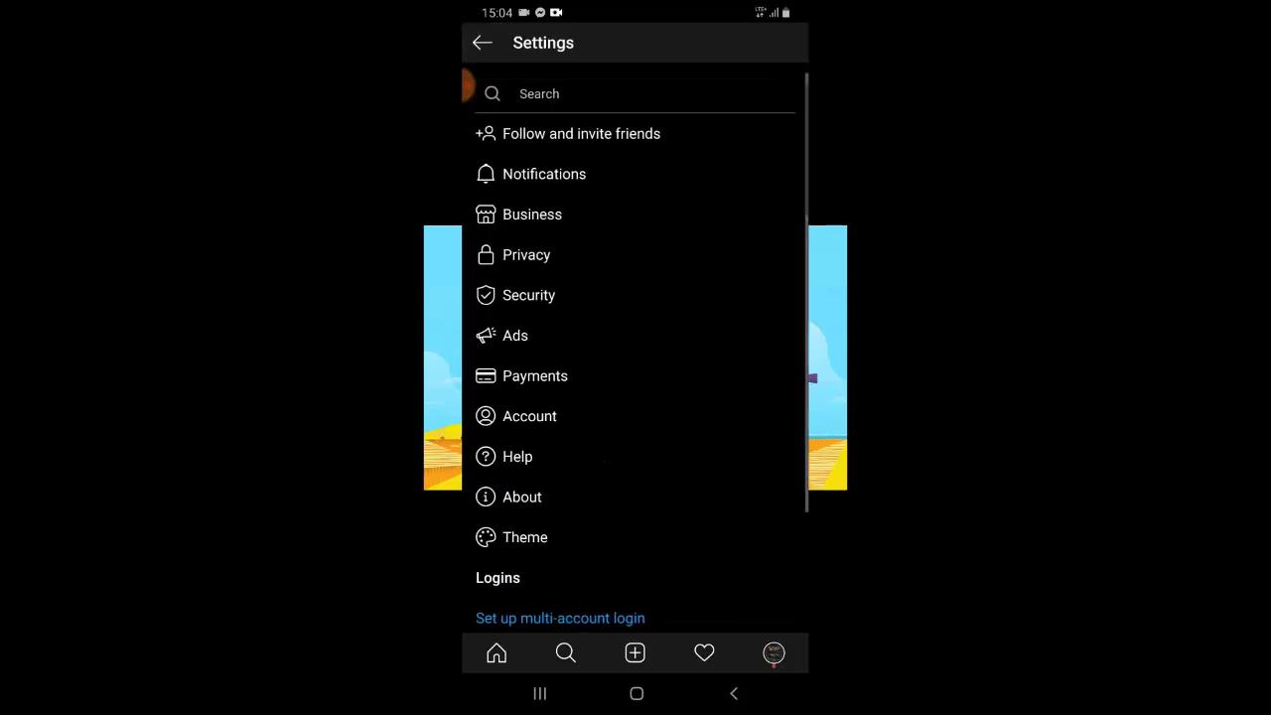
left_click(481, 43)
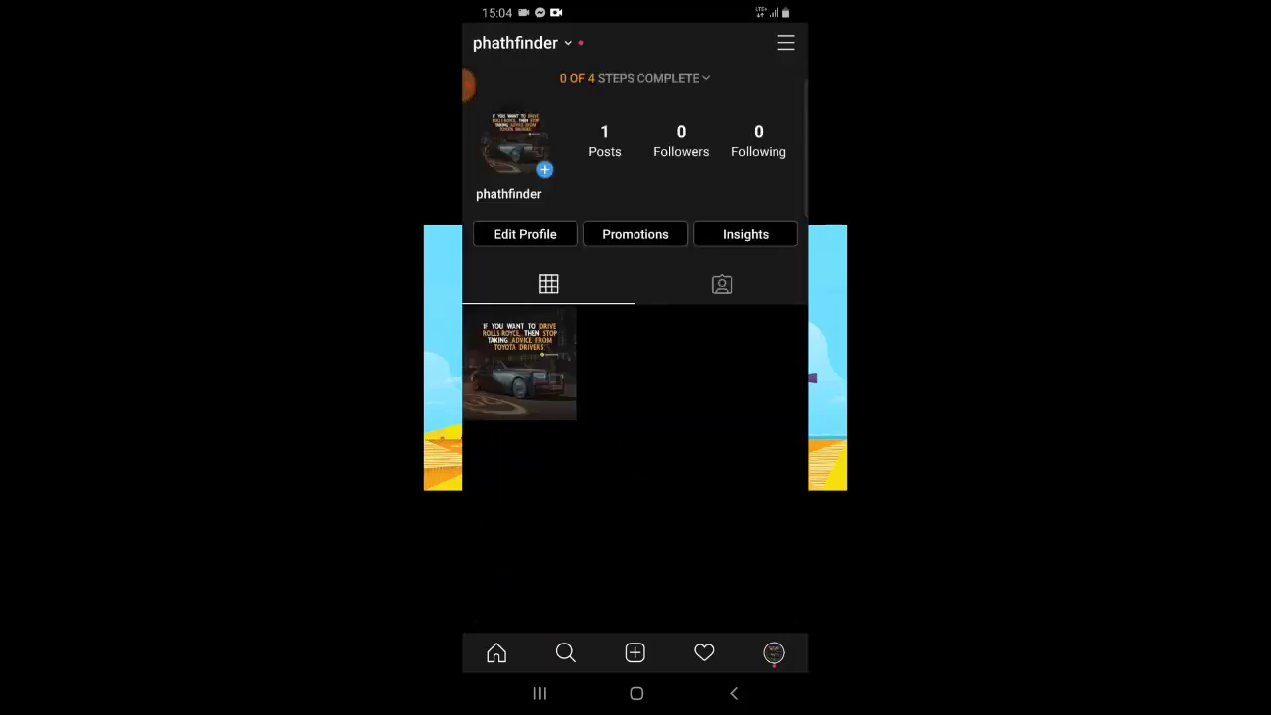
left_click(525, 234)
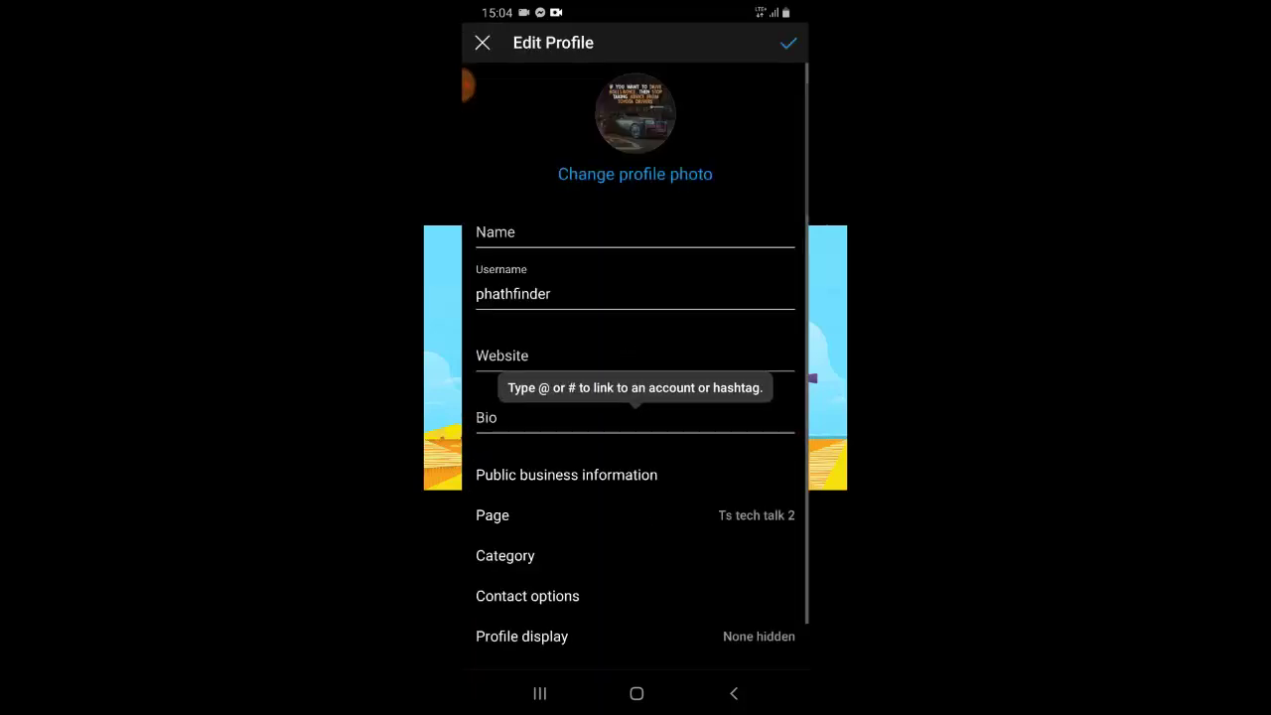
scroll(636, 397, "down", 1)
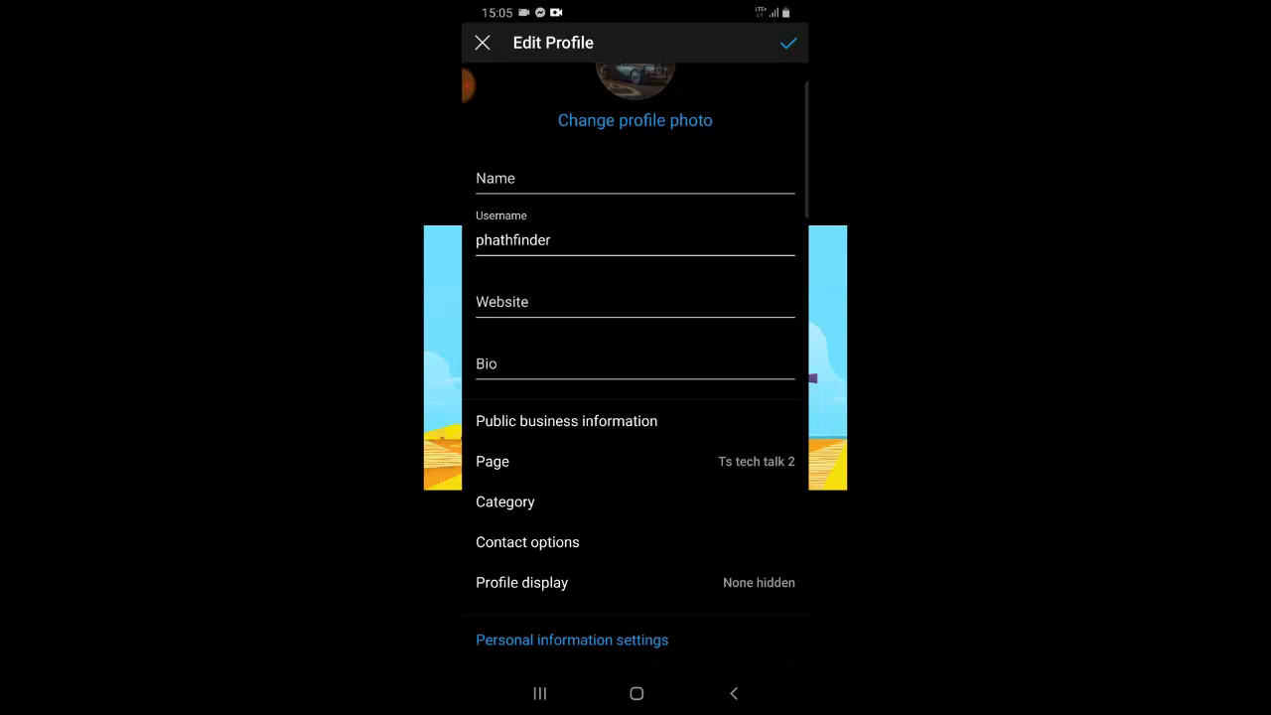
left_click(483, 43)
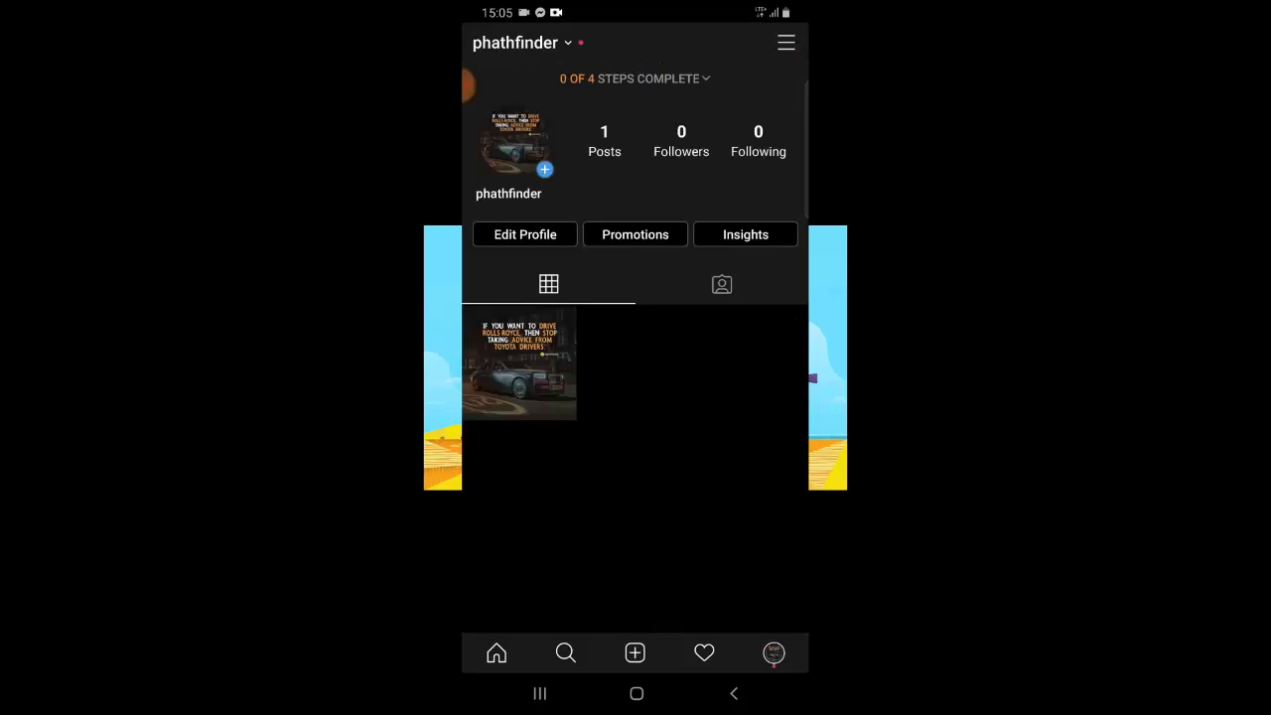